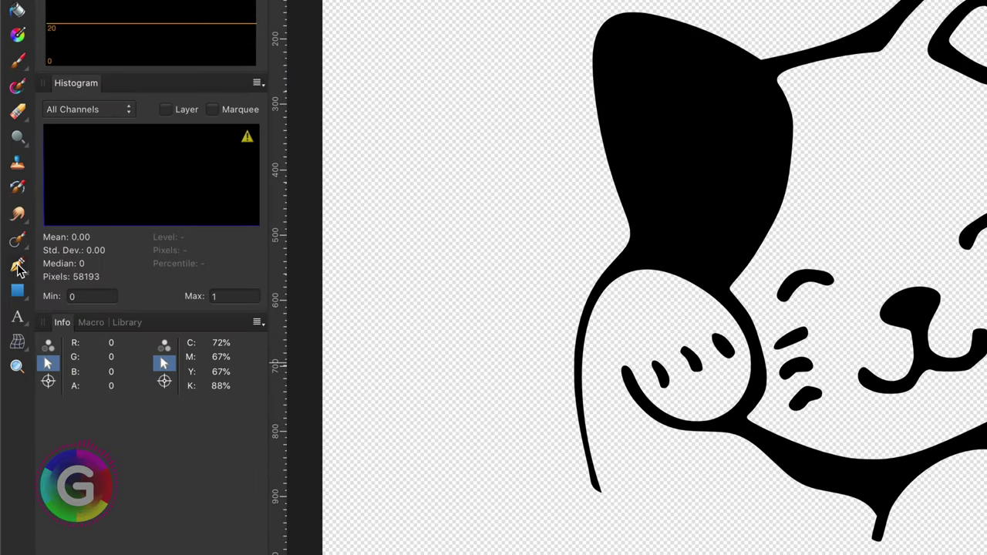
# Draw a straight Pen Tool segment up the inside of the cat's solid black ear
pyautogui.click(10, 314)
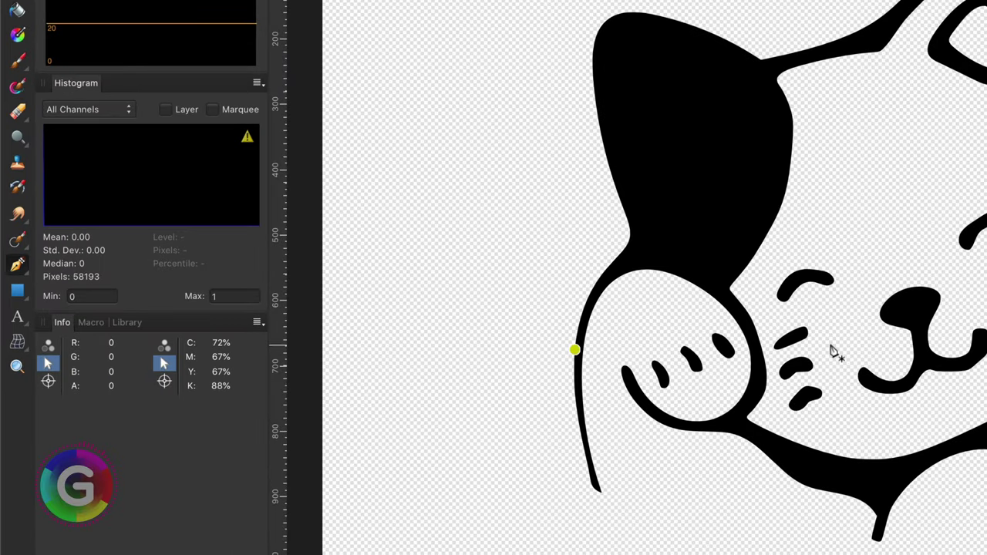
pyautogui.click(661, 204)
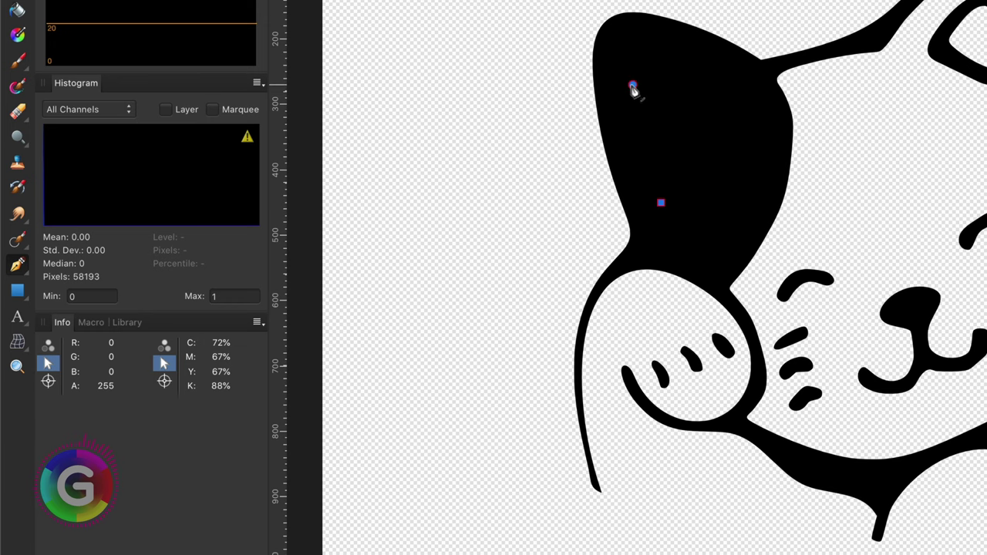
pyautogui.click(632, 86)
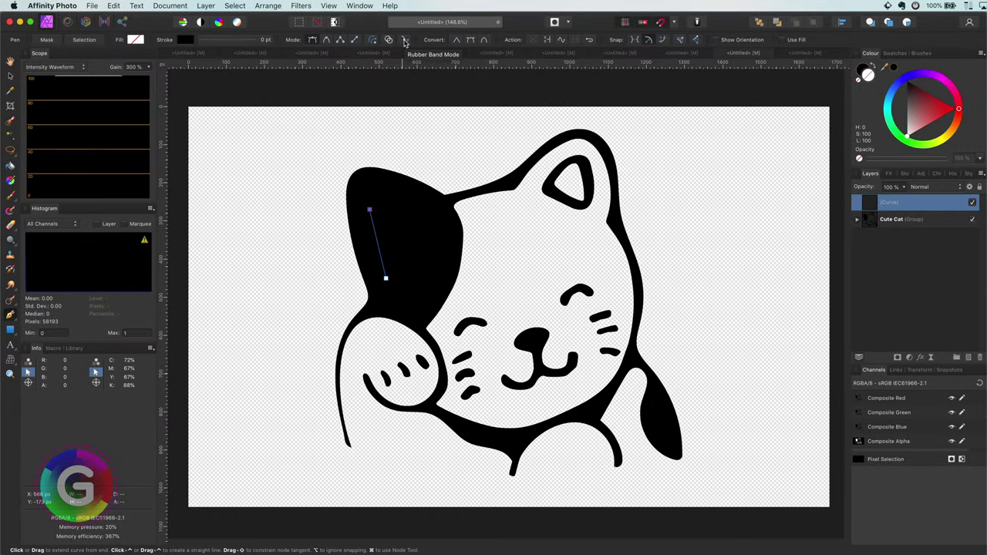
# Enable Rubber Band Mode and extend the ear curve with two more nodes across its top, leaving it open
pyautogui.click(404, 40)
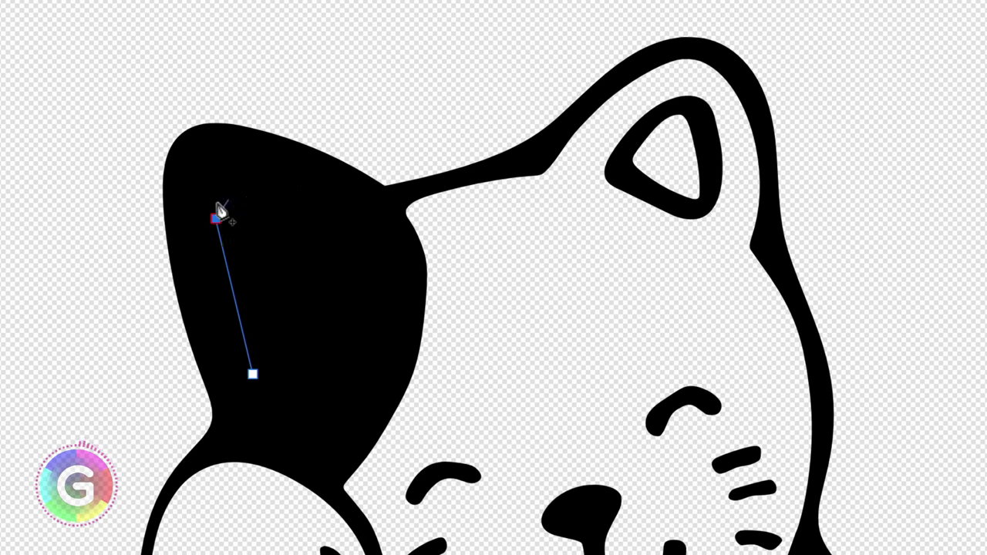
pyautogui.click(264, 192)
pyautogui.click(325, 251)
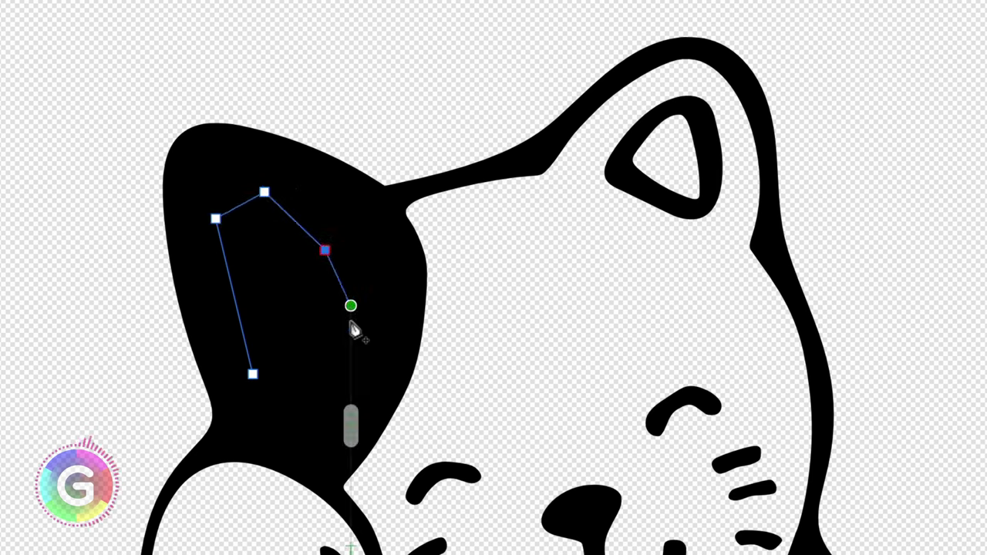
pyautogui.press('Escape')
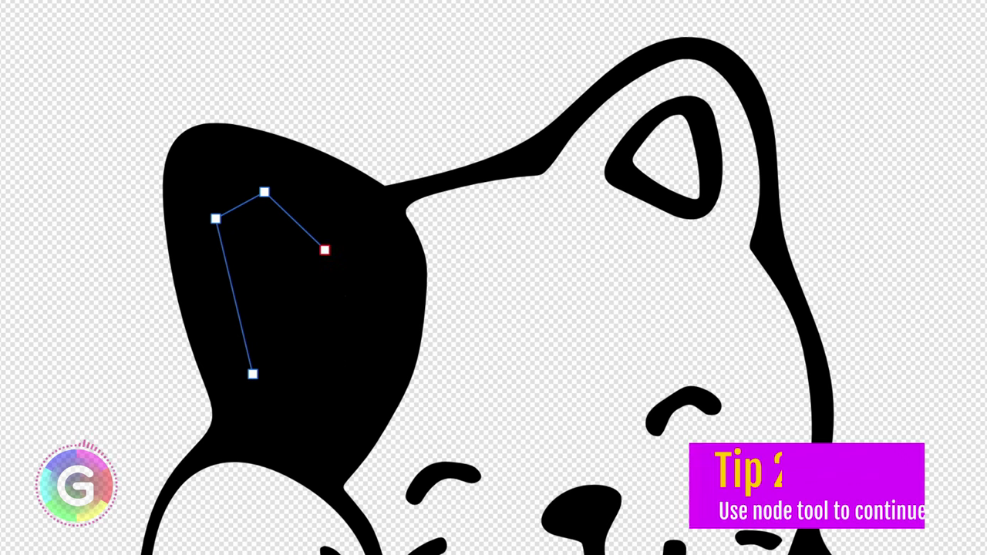
# Reselect the open curve's end node with the Node Tool, then continue and close the inner-ear outline with the Pen Tool
pyautogui.press('v')
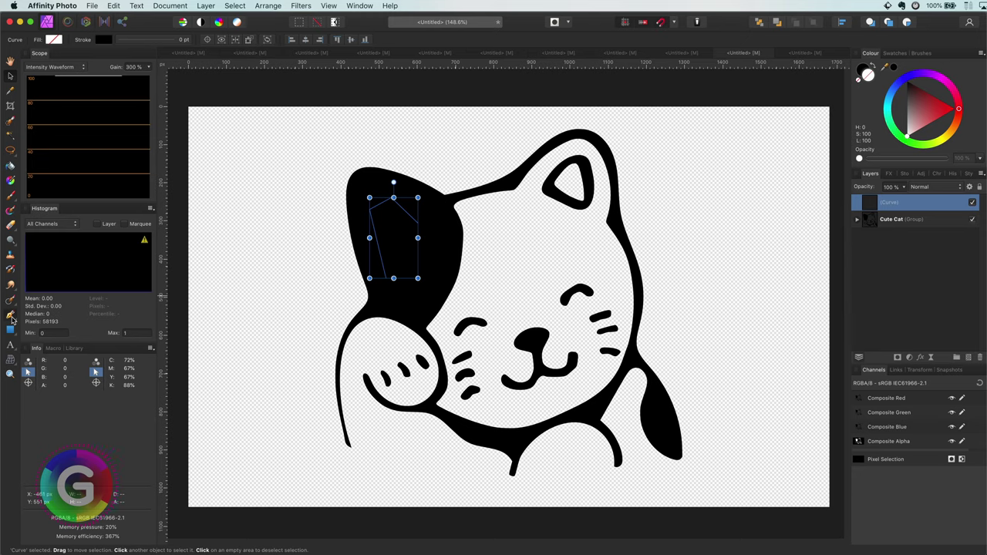
pyautogui.click(11, 317)
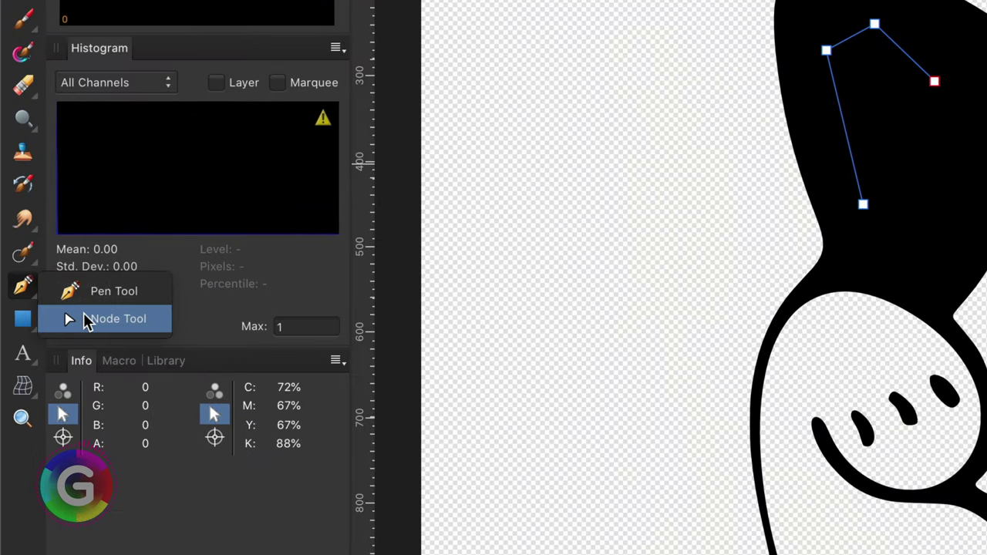
pyautogui.moveTo(86, 321); pyautogui.dragTo(86, 320)
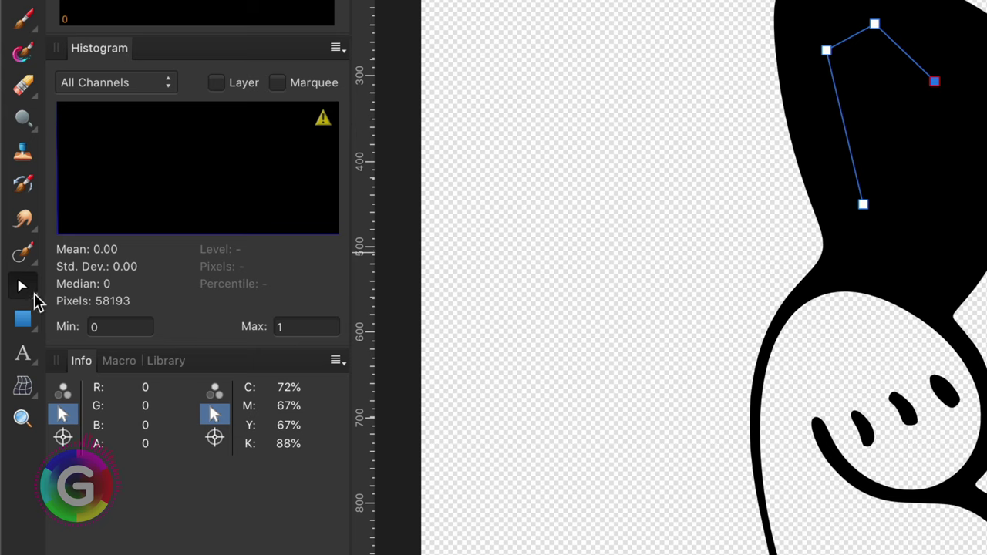
pyautogui.moveTo(34, 293); pyautogui.dragTo(95, 302)
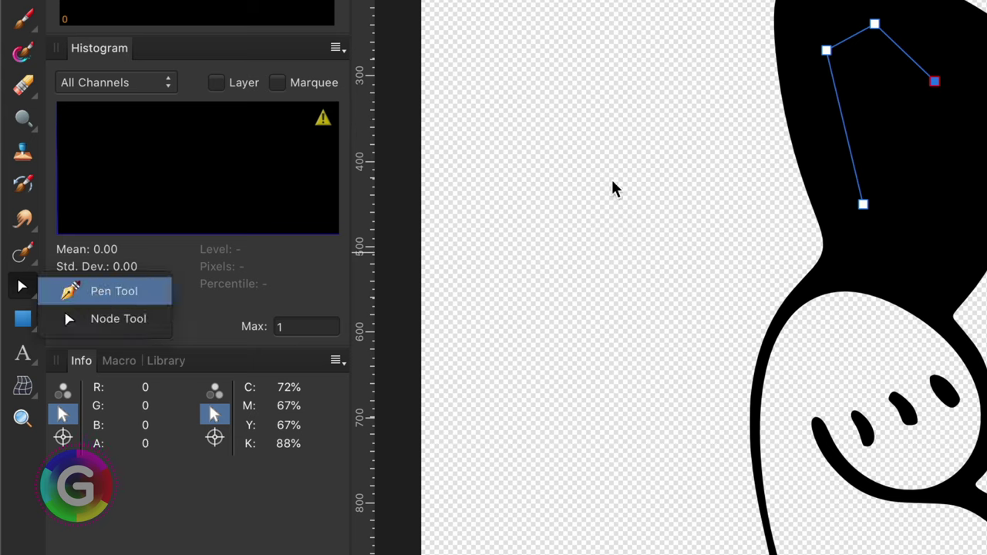
pyautogui.click(926, 137)
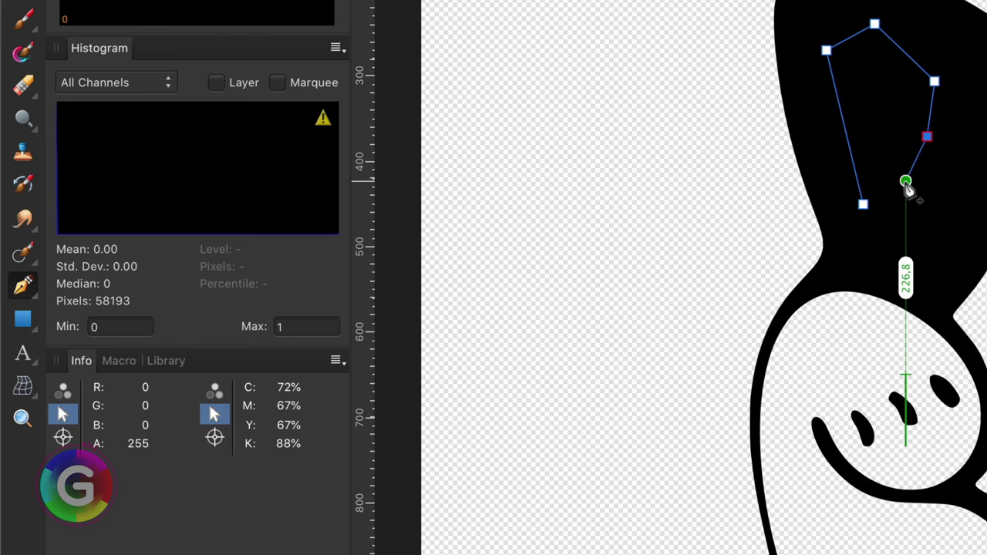
pyautogui.click(863, 205)
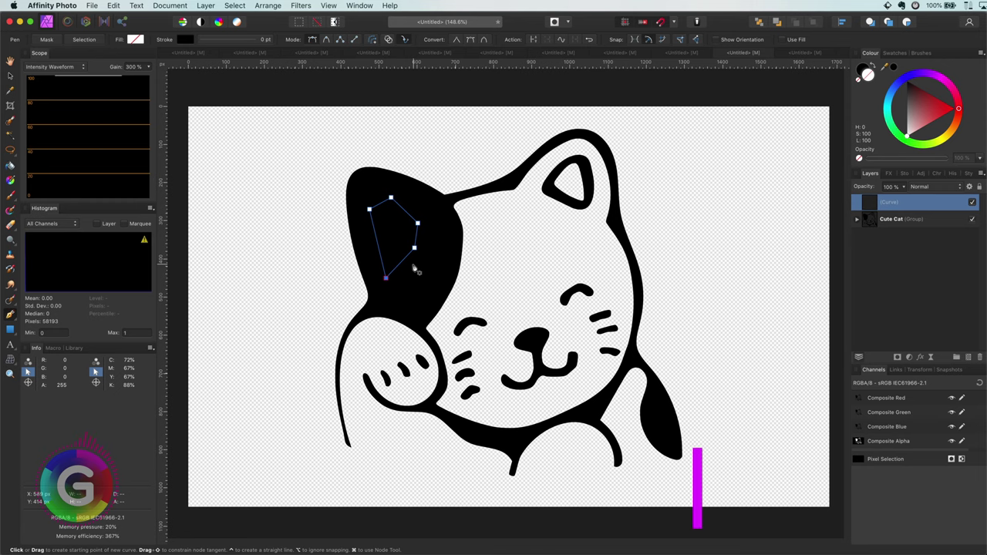
# Bend the lower-right and right segments of the inner-ear curve outward with the Node Tool
pyautogui.doubleClick(867, 210)
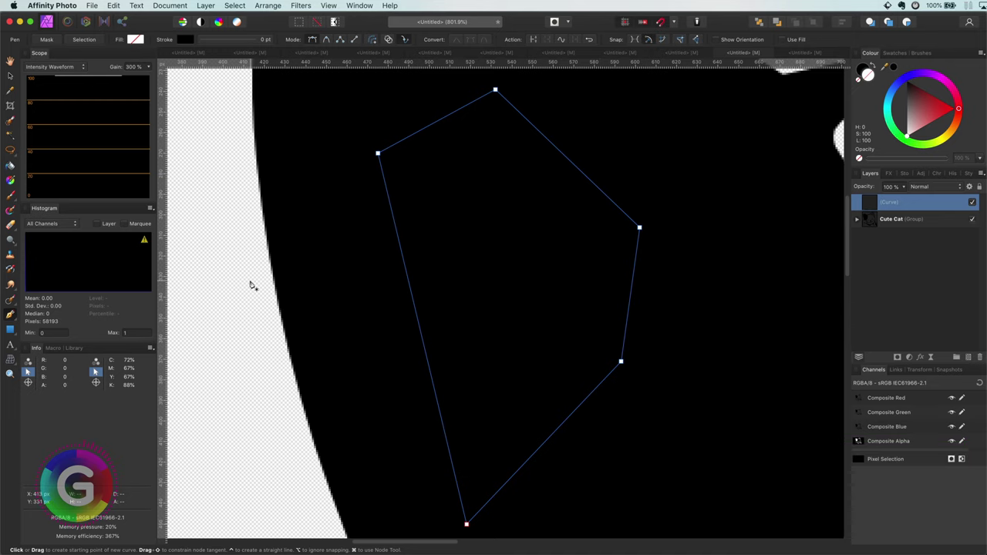
pyautogui.press('a')
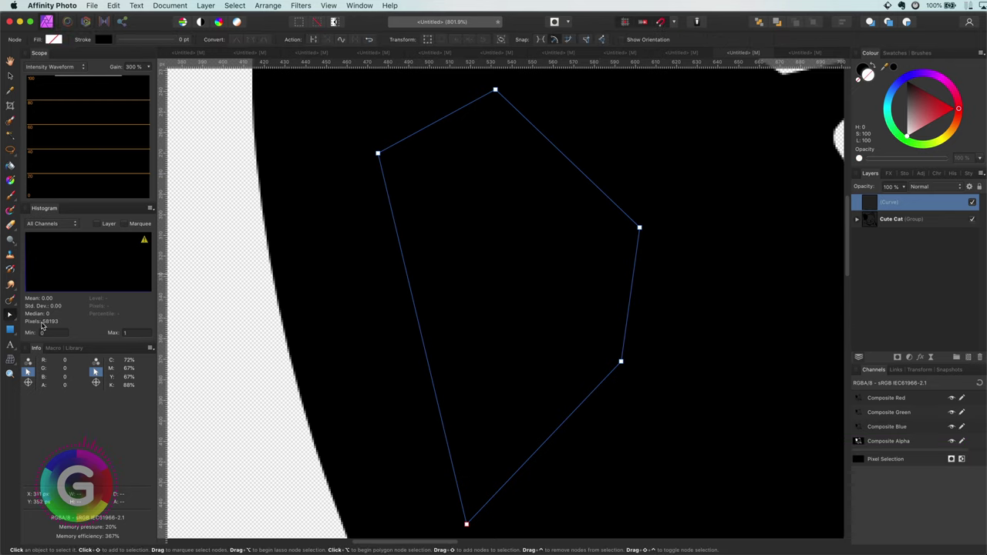
pyautogui.moveTo(374, 158); pyautogui.dragTo(365, 165)
pyautogui.press('space')
pyautogui.moveTo(491, 285); pyautogui.dragTo(410, 242)
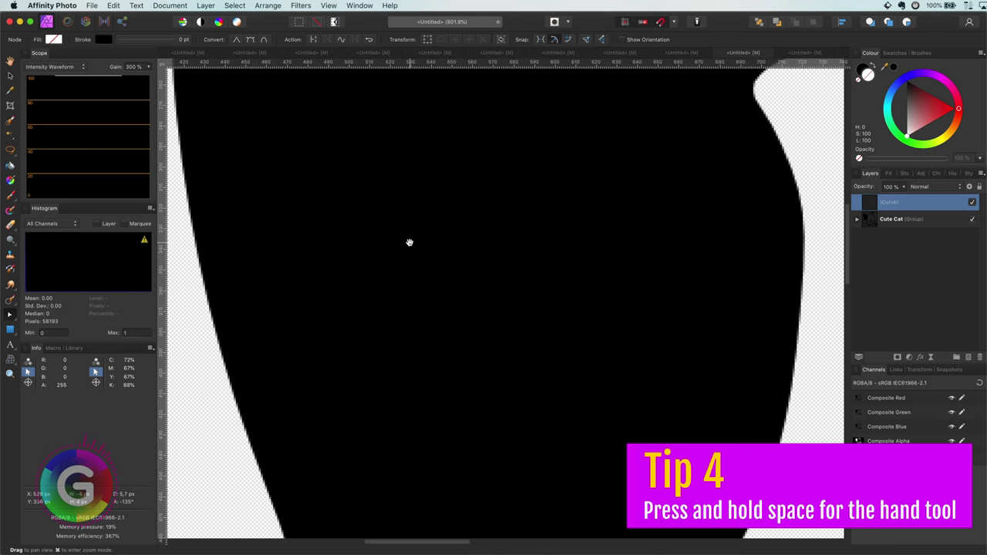
pyautogui.moveTo(455, 406); pyautogui.dragTo(481, 407)
pyautogui.moveTo(549, 255); pyautogui.dragTo(560, 258)
# Fill the inner-ear curve with white and bend its upper and left segments outward
pyautogui.scroll(3, 560, 257)
pyautogui.press('d')
pyautogui.moveTo(509, 204); pyautogui.dragTo(538, 201)
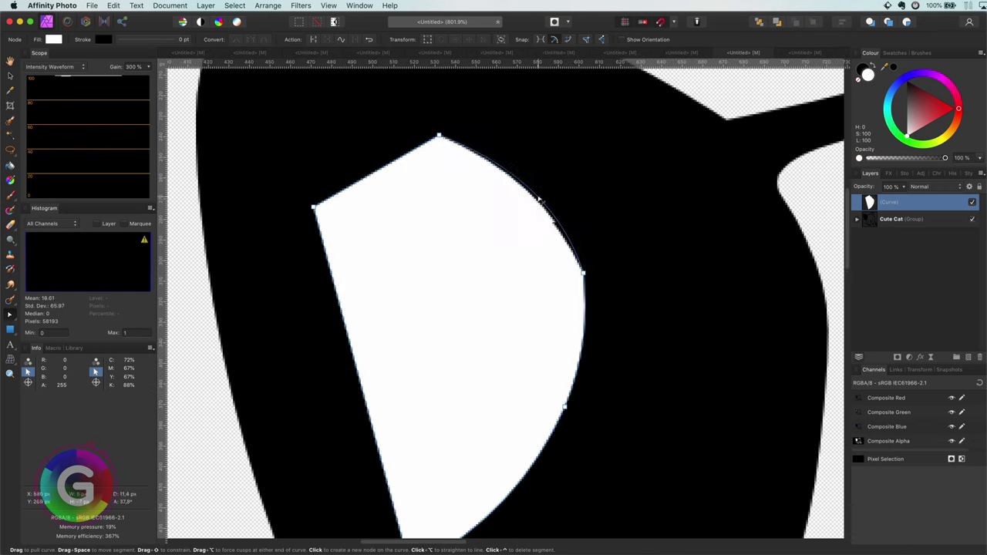
pyautogui.moveTo(376, 170); pyautogui.dragTo(369, 153)
pyautogui.moveTo(358, 375); pyautogui.dragTo(325, 376)
# Delete the inner-ear curve's upper-left and lower-right nodes and reshape the segments around them
pyautogui.scroll(-4, 435, 331)
pyautogui.click(375, 271)
pyautogui.press('BackSpace')
pyautogui.moveTo(407, 300); pyautogui.dragTo(380, 299)
pyautogui.moveTo(465, 419); pyautogui.dragTo(483, 438)
pyautogui.click(498, 368)
pyautogui.press('BackSpace')
# Refine the remaining segments of the white inner-ear curve into a smooth teardrop that tapers downward
pyautogui.moveTo(496, 378); pyautogui.dragTo(505, 373)
pyautogui.click(507, 303)
pyautogui.moveTo(518, 330); pyautogui.dragTo(515, 348)
pyautogui.moveTo(436, 235); pyautogui.dragTo(430, 232)
pyautogui.click(422, 447)
pyautogui.moveTo(467, 461)
pyautogui.mouseDown()
pyautogui.moveTo(445, 465)
pyautogui.moveTo(452, 472)
pyautogui.mouseUp()
pyautogui.click(551, 438)
pyautogui.press('super+0')
pyautogui.press('v')
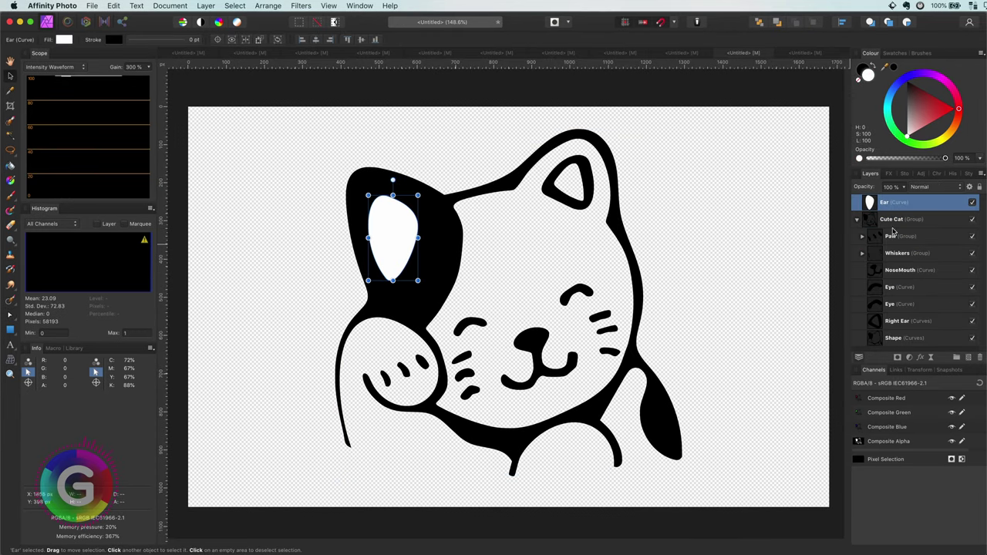
# Isolate the Shape, Right Ear, Eye and Paw layers one by one to identify what each contains
pyautogui.keyDown('alt'); pyautogui.click(874, 342); pyautogui.keyUp('alt')
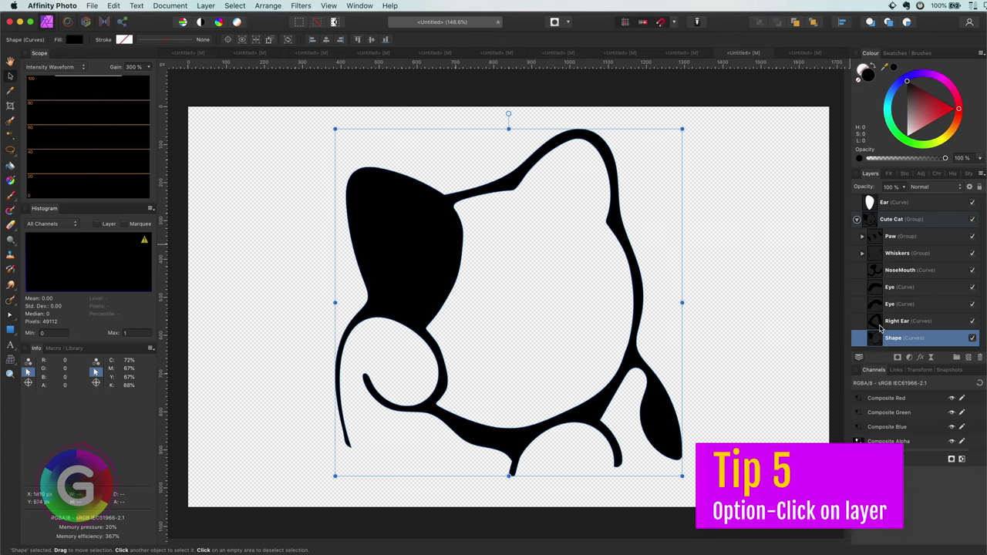
pyautogui.keyDown('alt'); pyautogui.click(881, 321); pyautogui.keyUp('alt')
pyautogui.keyDown('alt'); pyautogui.click(879, 306); pyautogui.keyUp('alt')
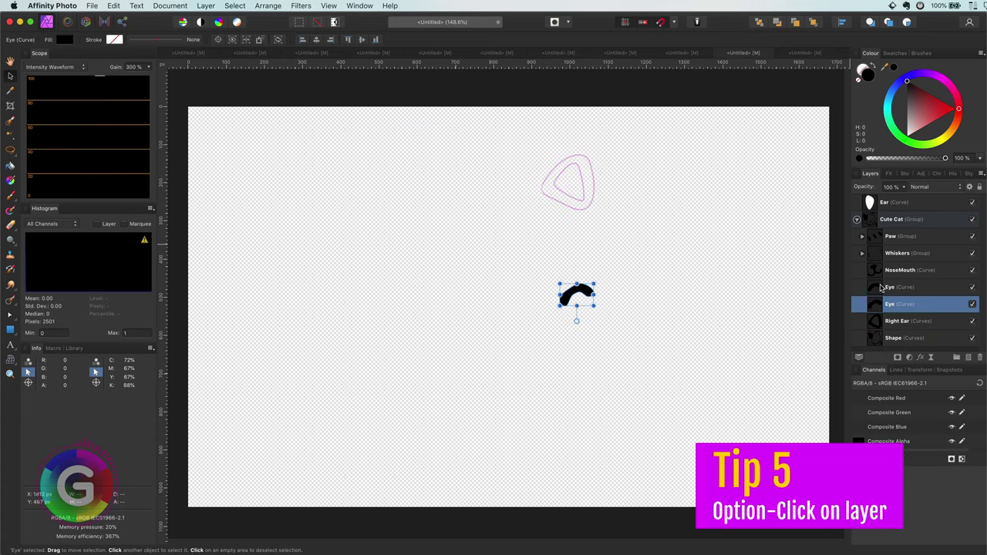
pyautogui.keyDown('alt'); pyautogui.click(879, 287); pyautogui.keyUp('alt')
pyautogui.keyDown('alt'); pyautogui.click(883, 239); pyautogui.keyUp('alt')
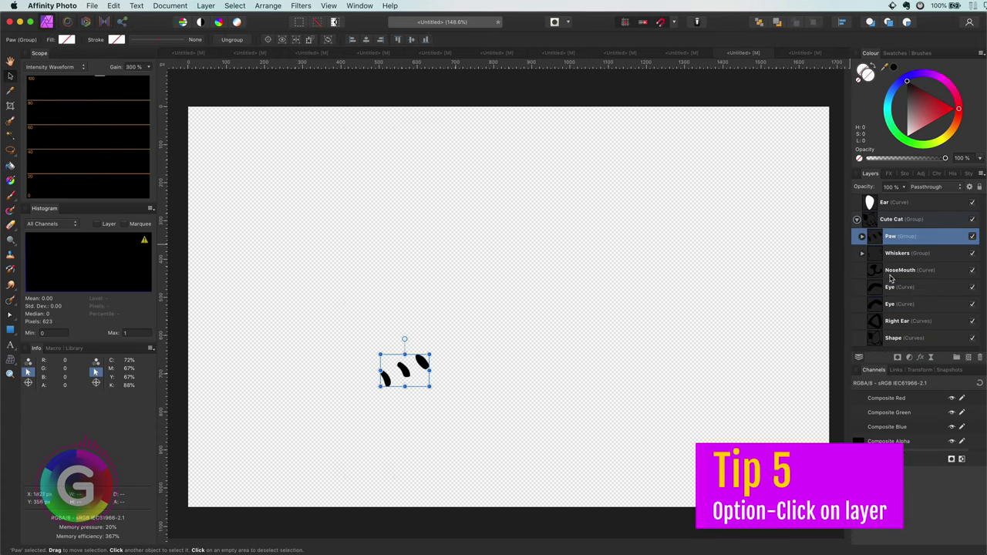
pyautogui.keyDown('alt'); pyautogui.click(876, 338); pyautogui.keyUp('alt')
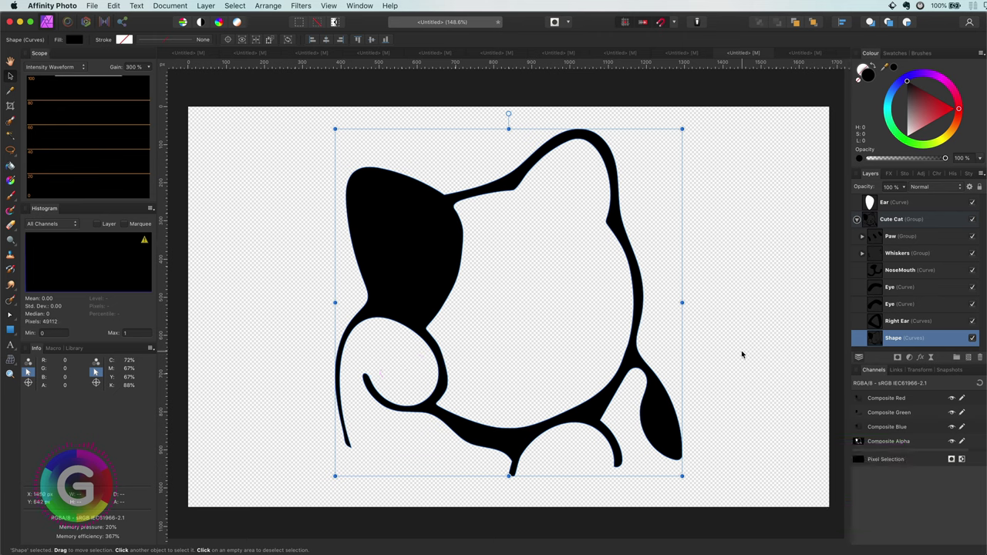
# Move the Ear layer into the Cute Cat group, directly above the Shape layer
pyautogui.moveTo(871, 202); pyautogui.dragTo(899, 329)
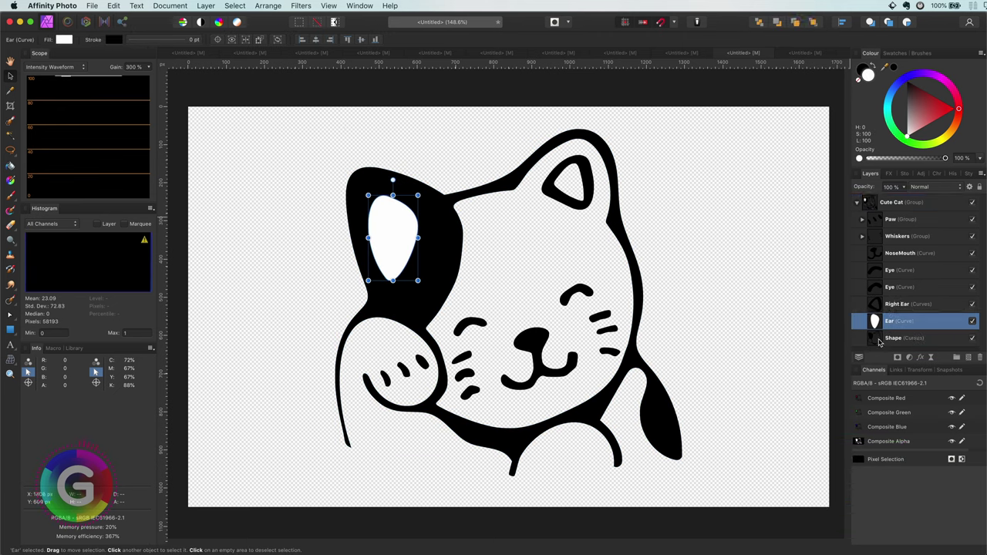
# Try subtracting the Ear curve from the Shape curves and inspect the nodes of the combined shape
pyautogui.keyDown('shift'); pyautogui.click(879, 339); pyautogui.keyUp('shift')
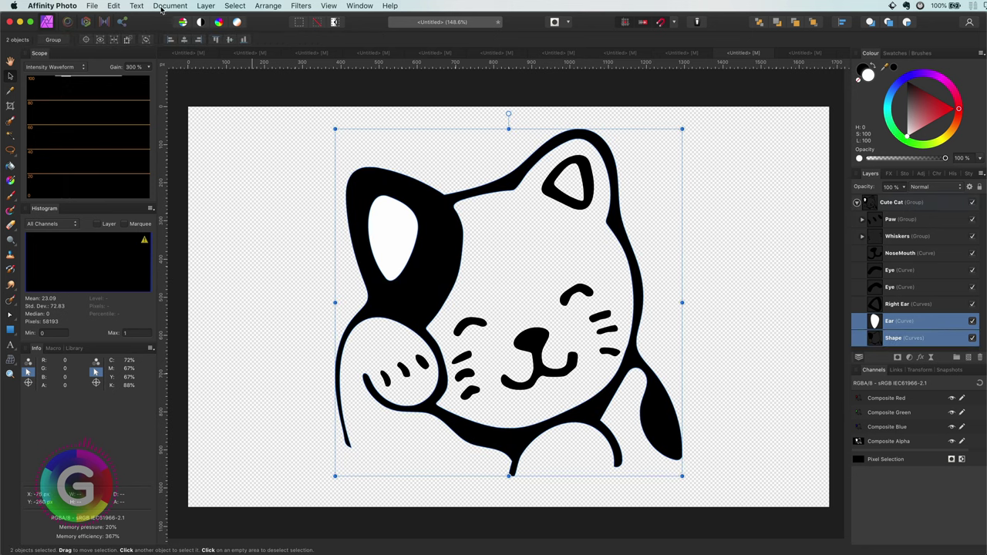
pyautogui.click(205, 6)
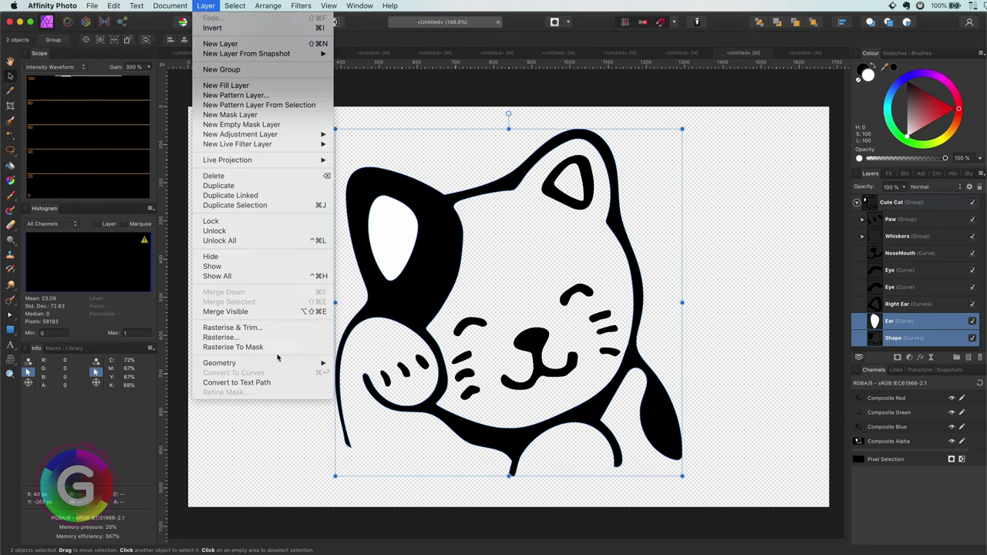
pyautogui.moveTo(278, 360)
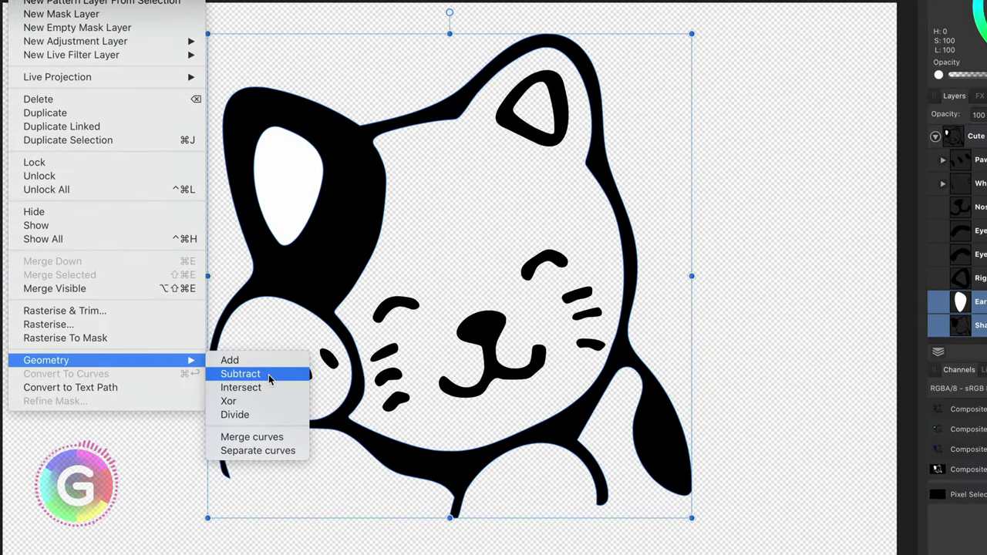
pyautogui.click(359, 374)
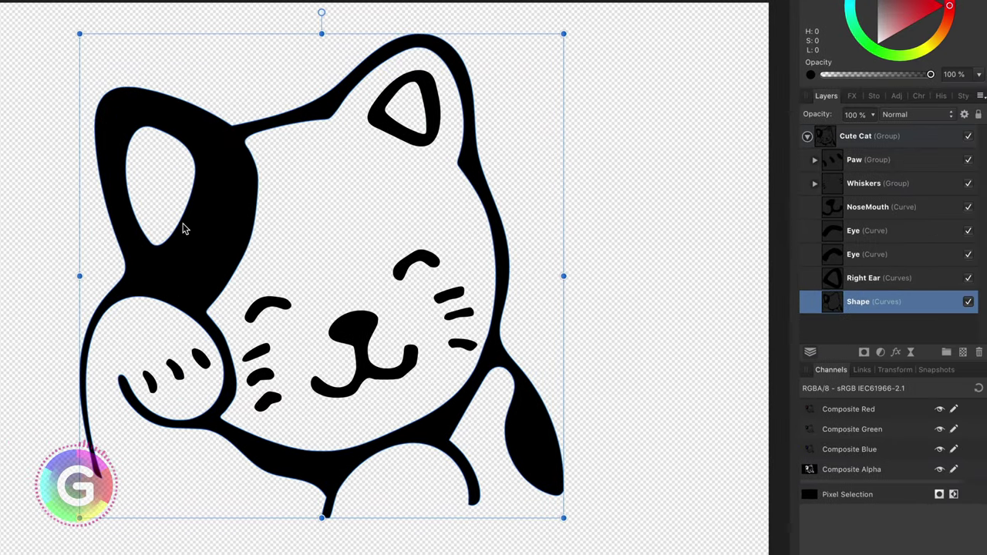
pyautogui.press('a')
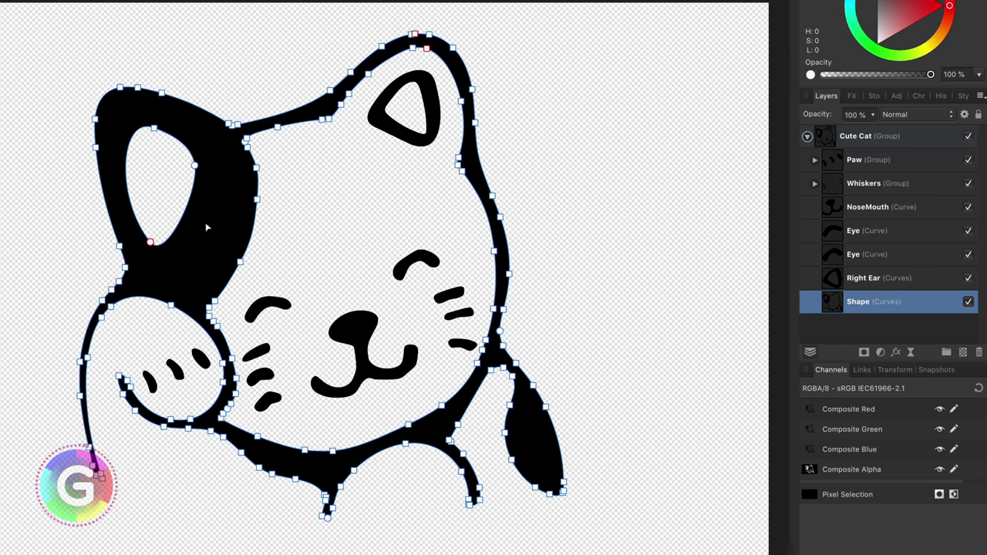
# Undo the geometry subtraction of Ear from Shape
pyautogui.press('super+z')
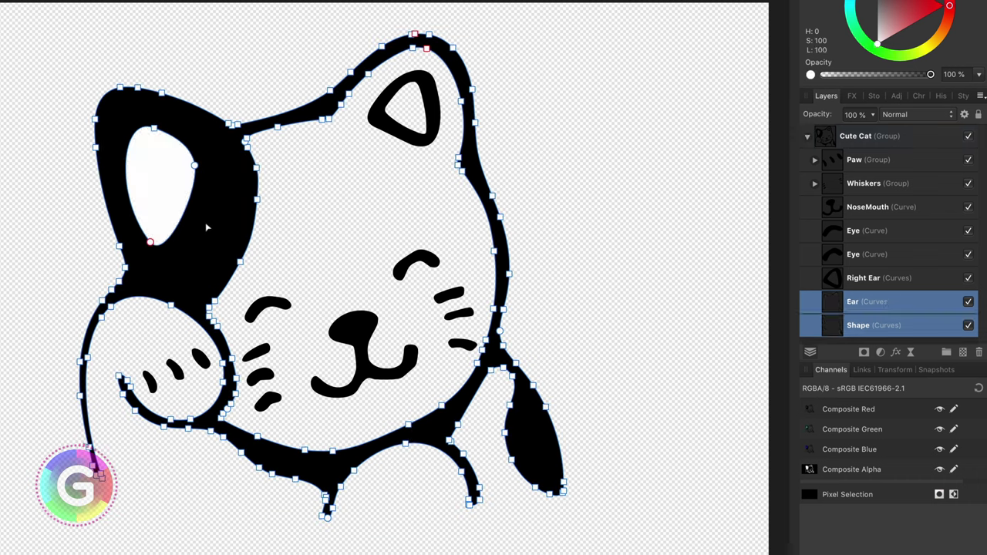
pyautogui.press('super+z')
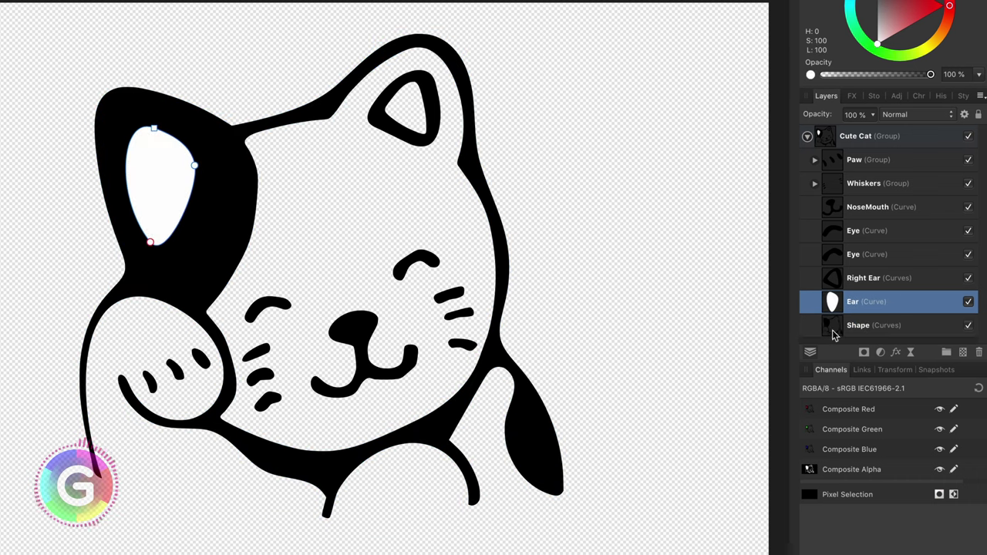
# Select the Ear and Shape layers together and examine the compound variants of the Geometry operations without applying one
pyautogui.keyDown('shift'); pyautogui.click(833, 328); pyautogui.keyUp('shift')
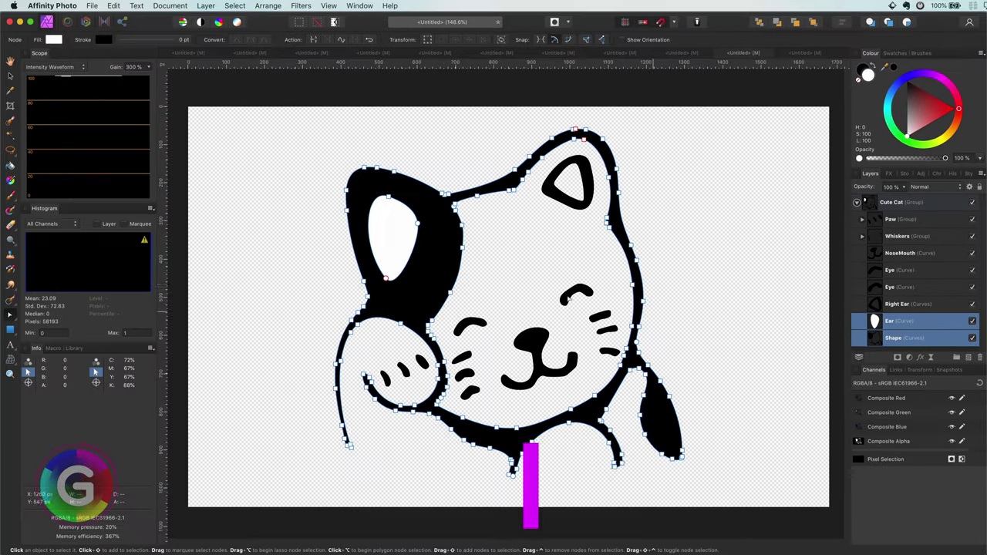
pyautogui.press('v')
pyautogui.click(205, 6)
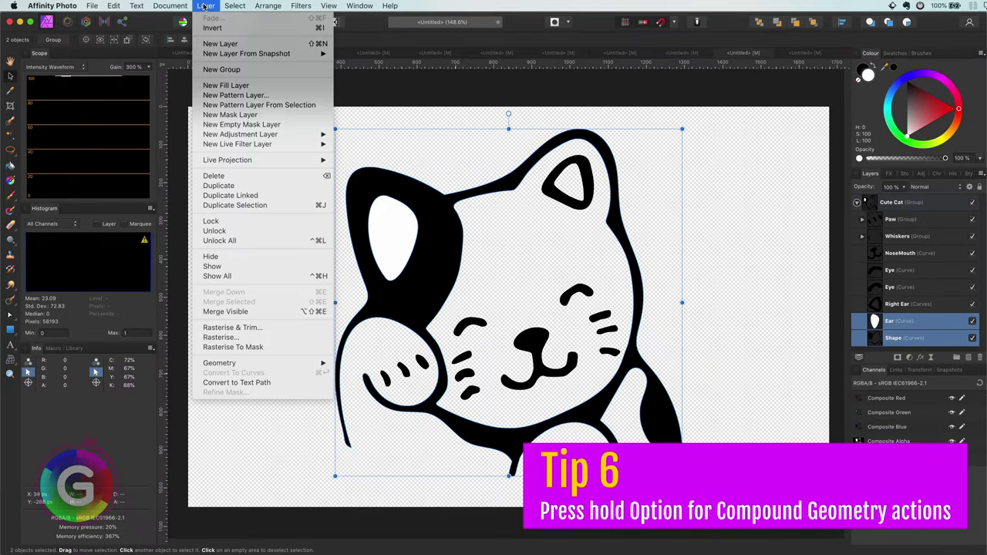
pyautogui.moveTo(287, 361)
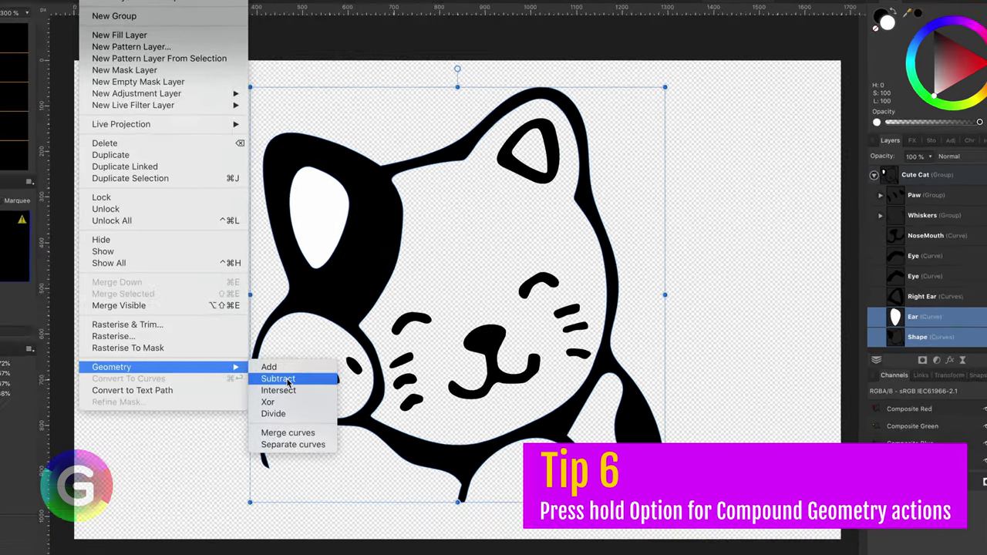
pyautogui.press('alt')
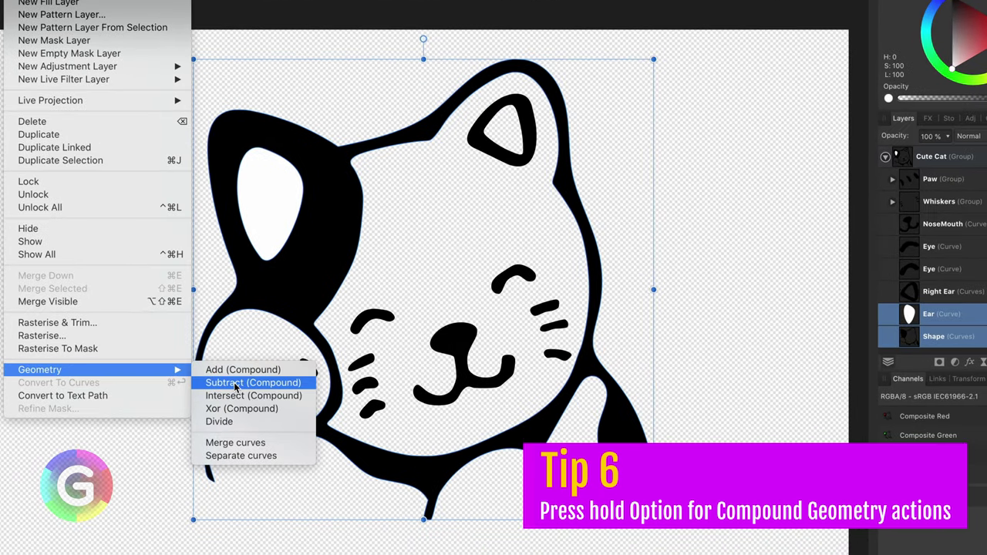
pyautogui.click(286, 280)
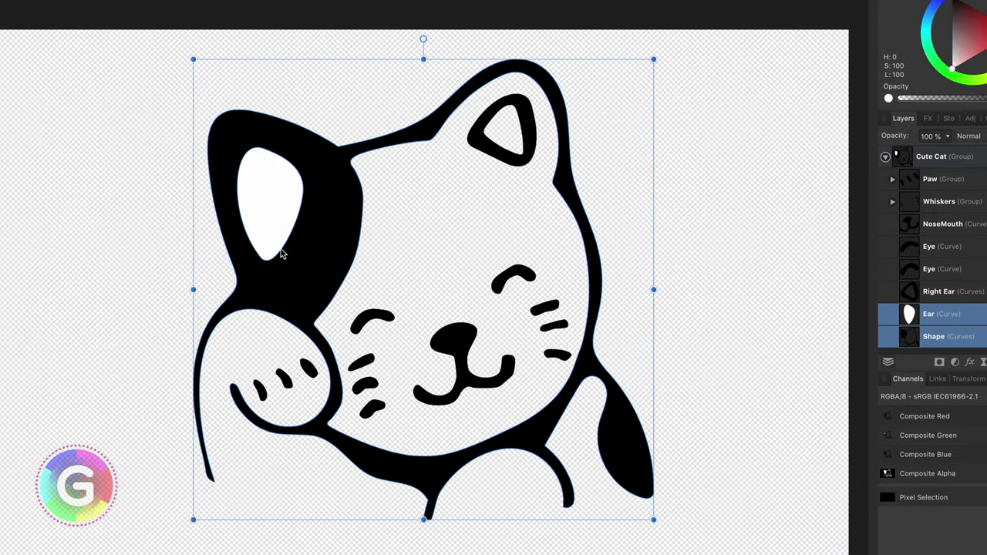
# Try the non-compound Geometry subtraction on the selected Ear and Shape curves, and undo it
pyautogui.rightClick(281, 248)
pyautogui.moveTo(347, 422)
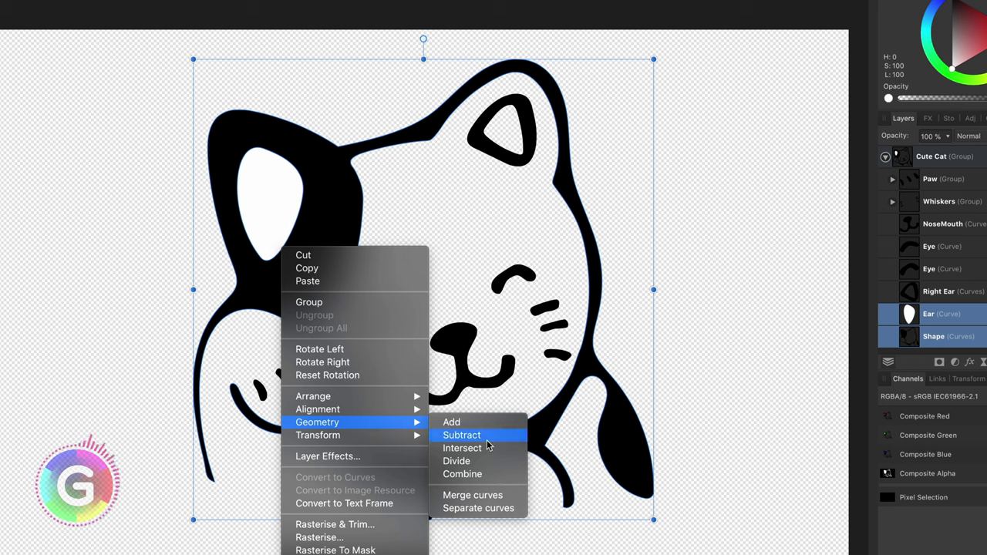
pyautogui.click(487, 438)
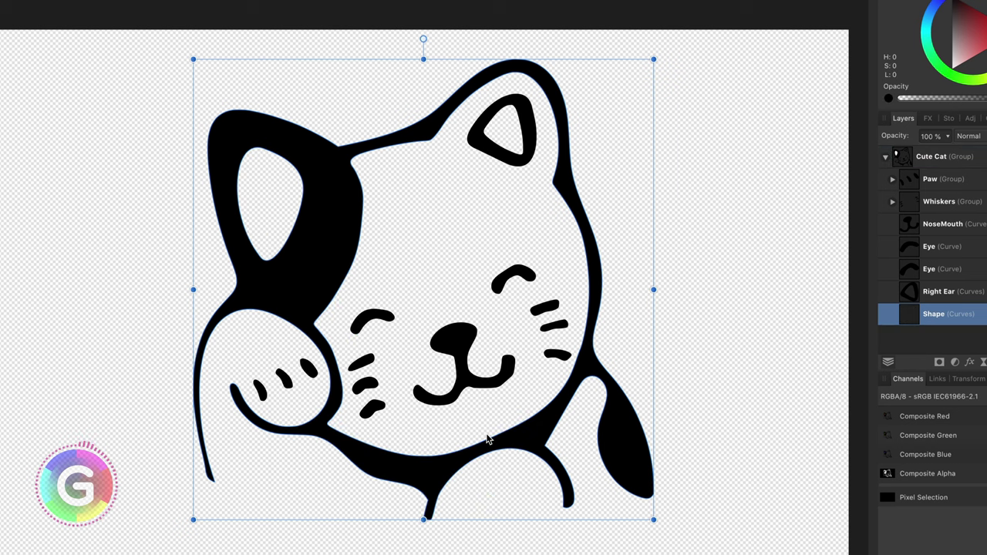
pyautogui.press('super+z')
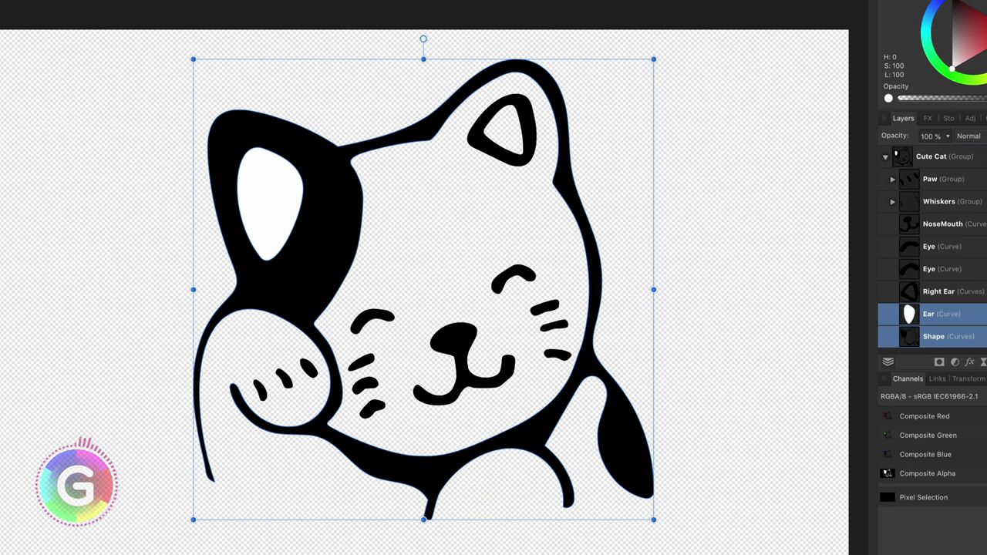
# Subtract the Ear curve from the Shape curves non-destructively with the Subtract (Compound) geometry operation
pyautogui.click(23, 2)
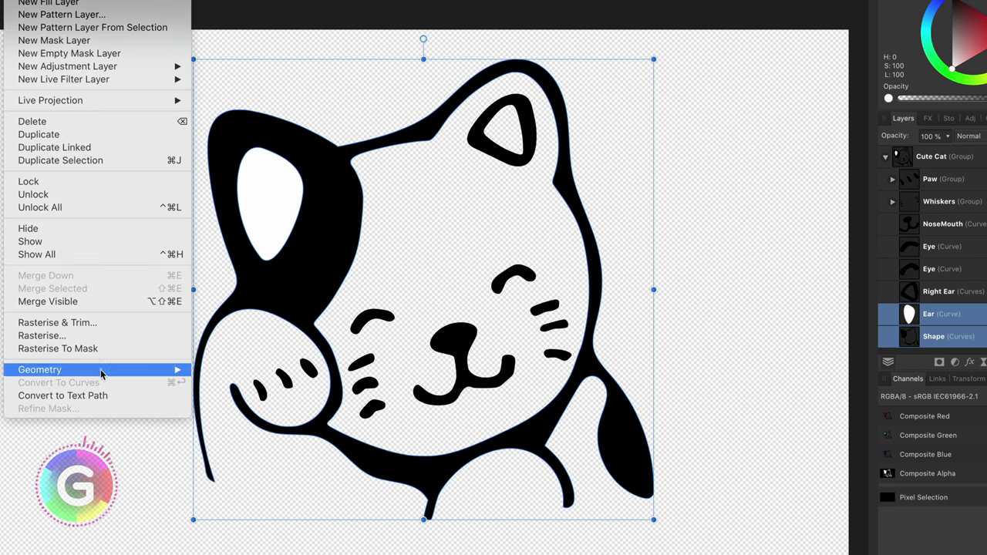
pyautogui.moveTo(101, 371)
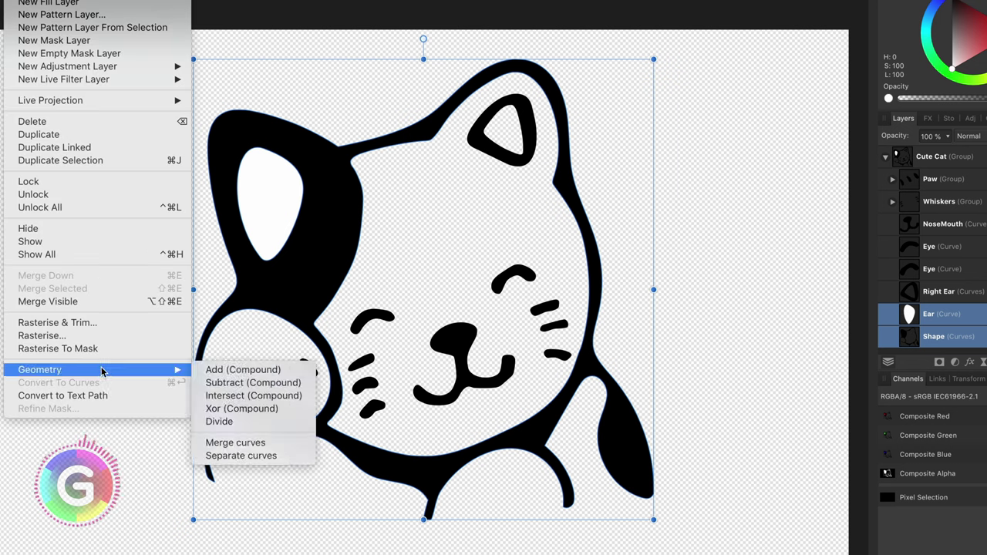
pyautogui.click(227, 383)
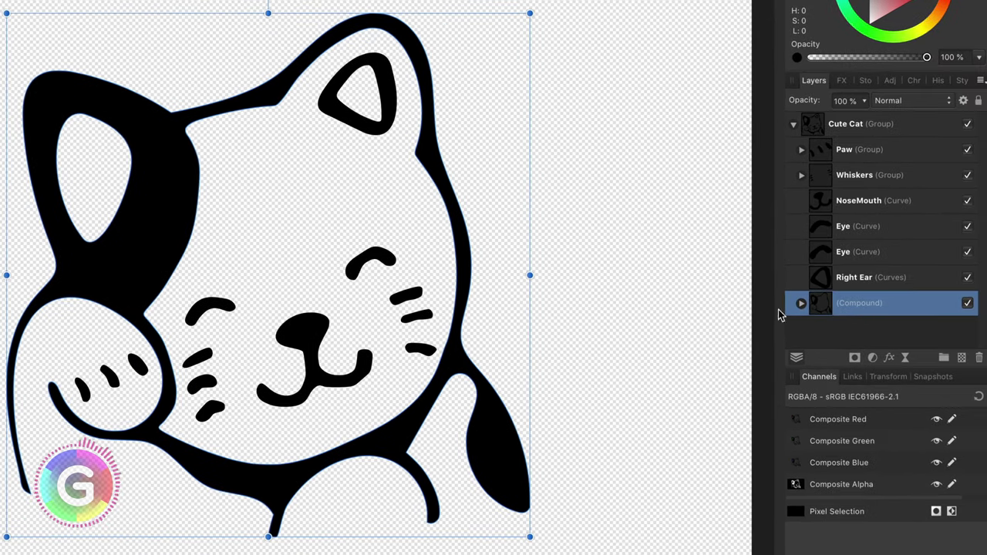
# Select the Ear curve inside the compound, scale it down slightly and reposition it within the cat's black ear
pyautogui.click(801, 303)
pyautogui.click(853, 333)
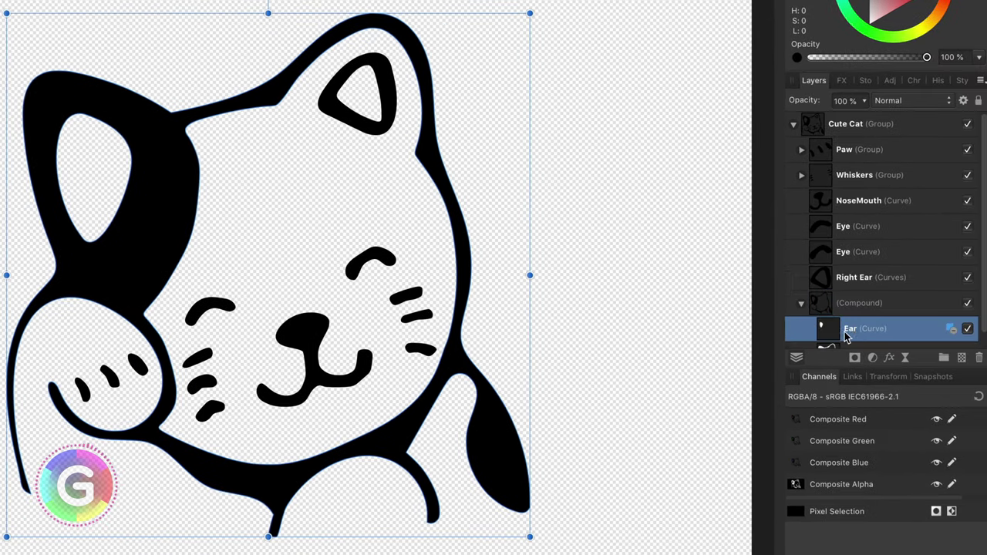
pyautogui.moveTo(131, 241); pyautogui.dragTo(112, 211)
pyautogui.moveTo(79, 169)
pyautogui.mouseDown()
pyautogui.moveTo(69, 159)
pyautogui.moveTo(77, 163)
pyautogui.mouseUp()
pyautogui.click(424, 395)
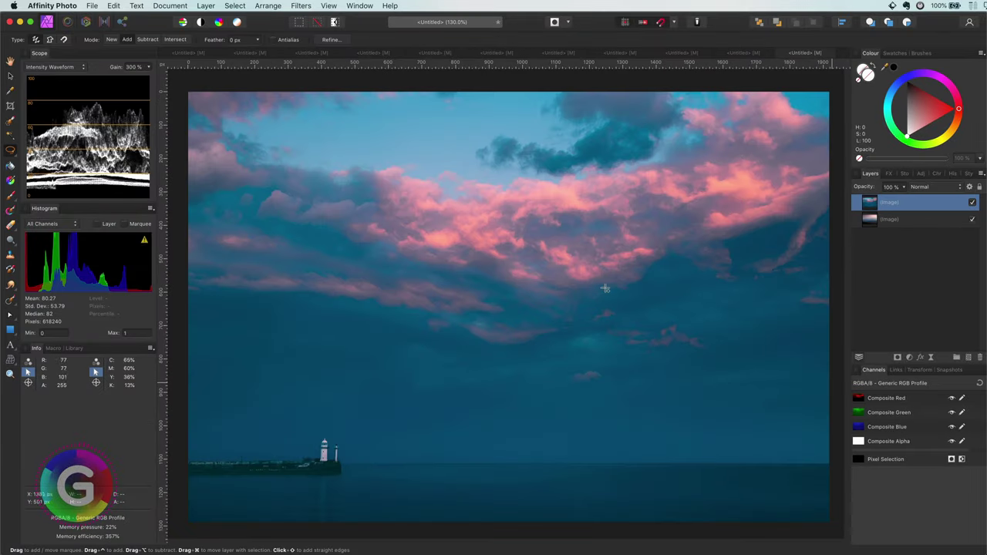
# Try the Glow blend mode on the upper image layer of the lighthouse document, and undo it
pyautogui.click(923, 189)
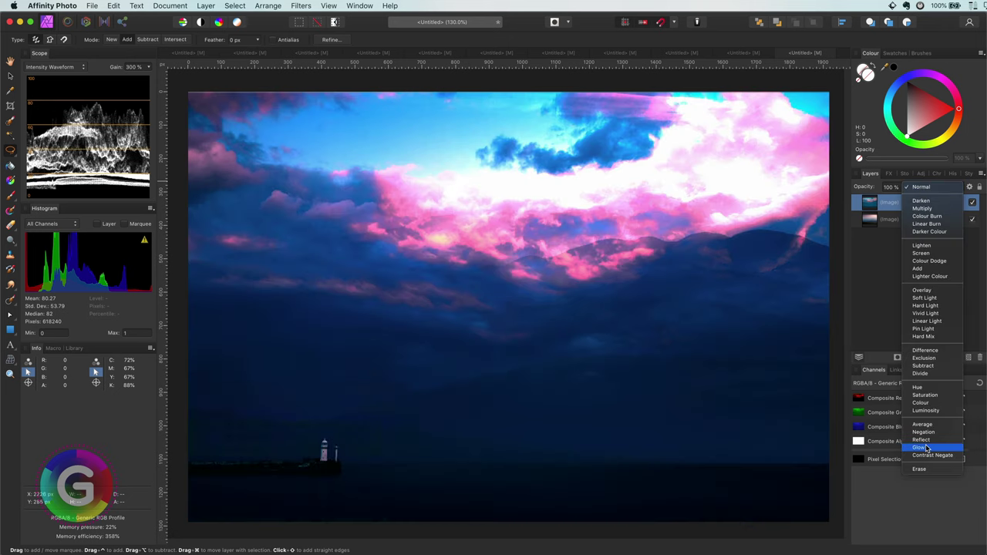
pyautogui.click(919, 447)
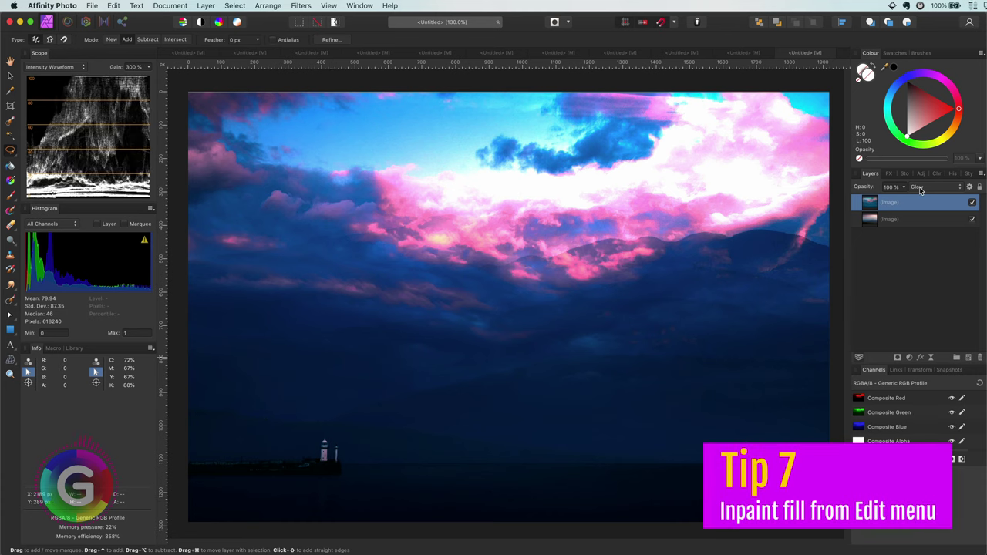
pyautogui.press('super+z')
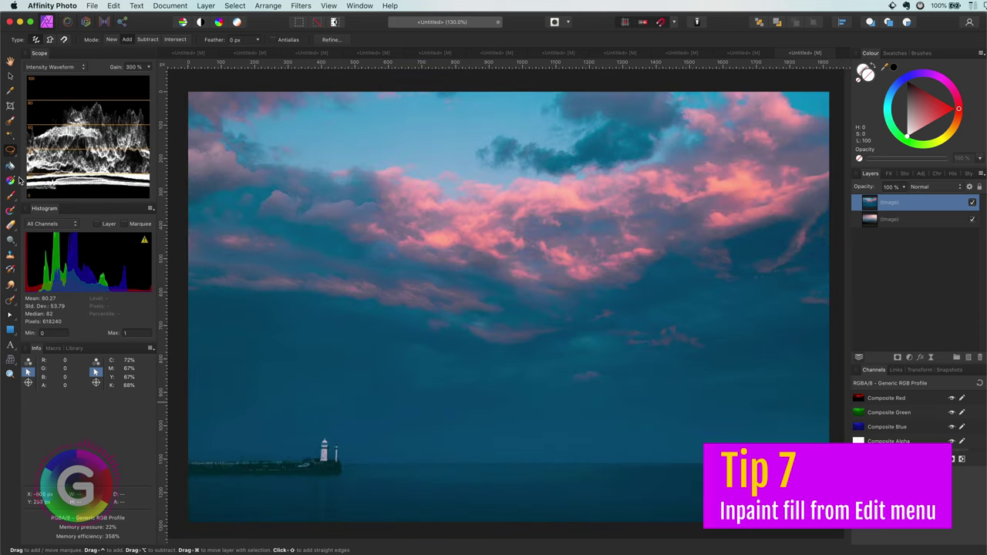
# Draw a freehand selection around the pier, the lighthouse and its reflection down to the image's lower edge
pyautogui.click(12, 155)
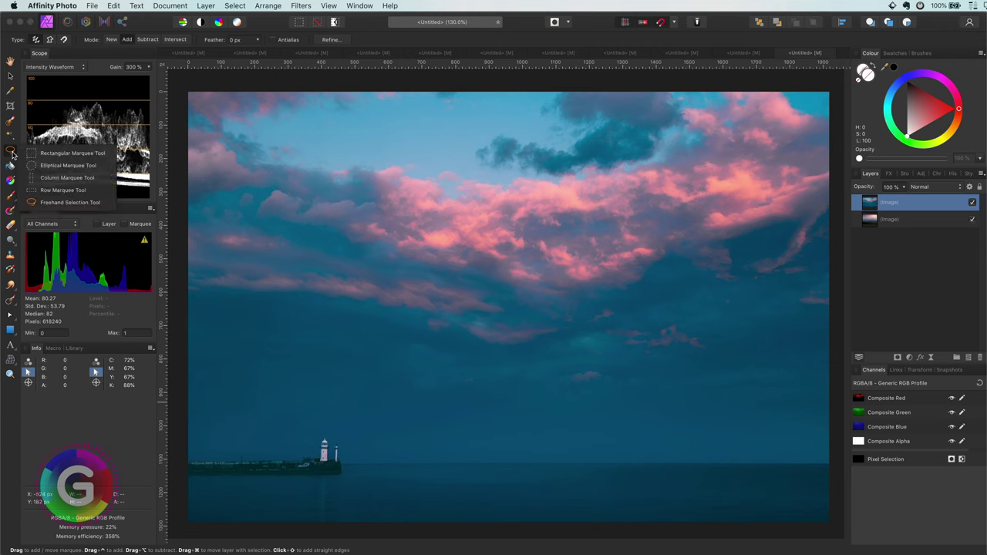
pyautogui.click(43, 202)
pyautogui.moveTo(334, 525); pyautogui.dragTo(336, 487)
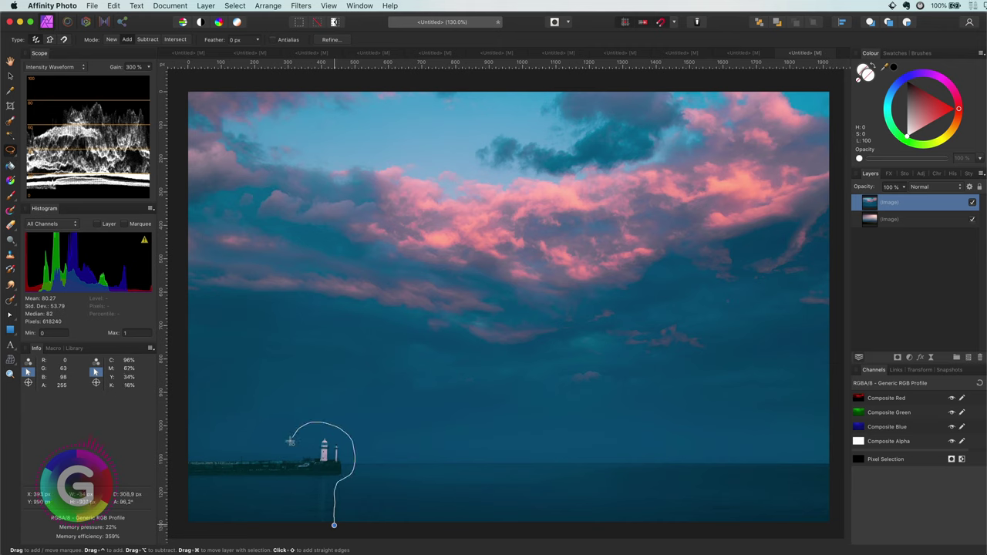
pyautogui.moveTo(285, 442)
pyautogui.mouseDown()
pyautogui.moveTo(194, 486)
pyautogui.moveTo(285, 499)
pyautogui.moveTo(331, 528)
pyautogui.mouseUp()
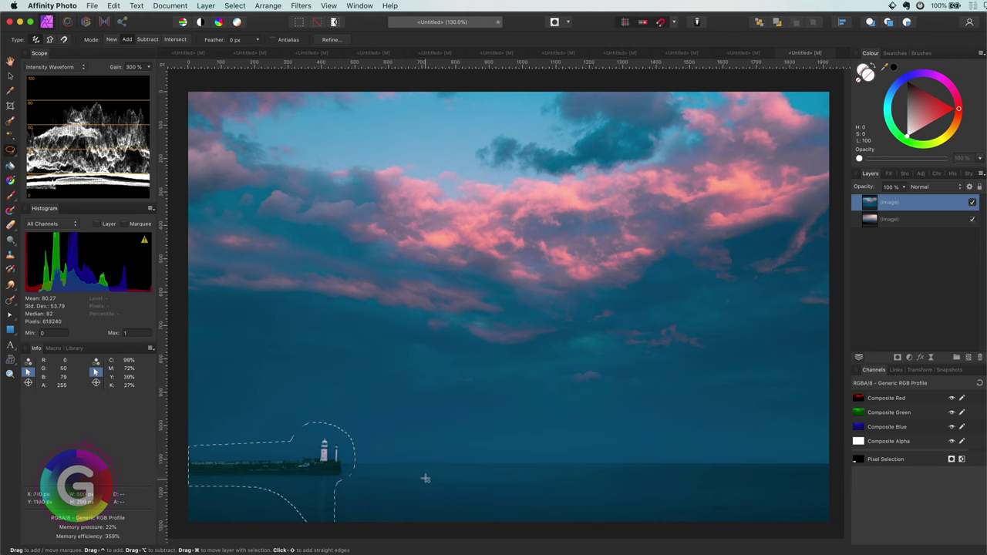
# Check whether Inpaint is available for the upper image layer, and rasterise that layer
pyautogui.click(115, 7)
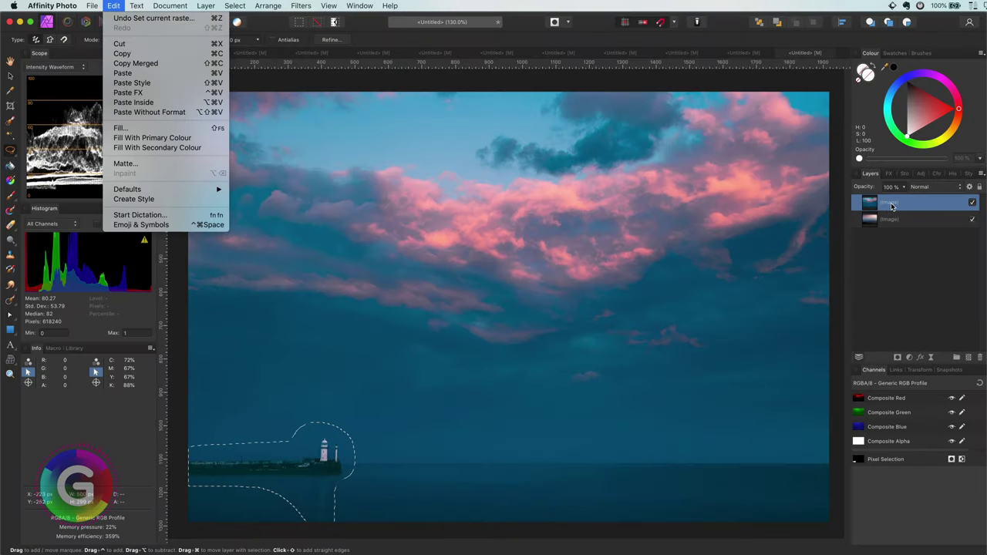
pyautogui.click(891, 204)
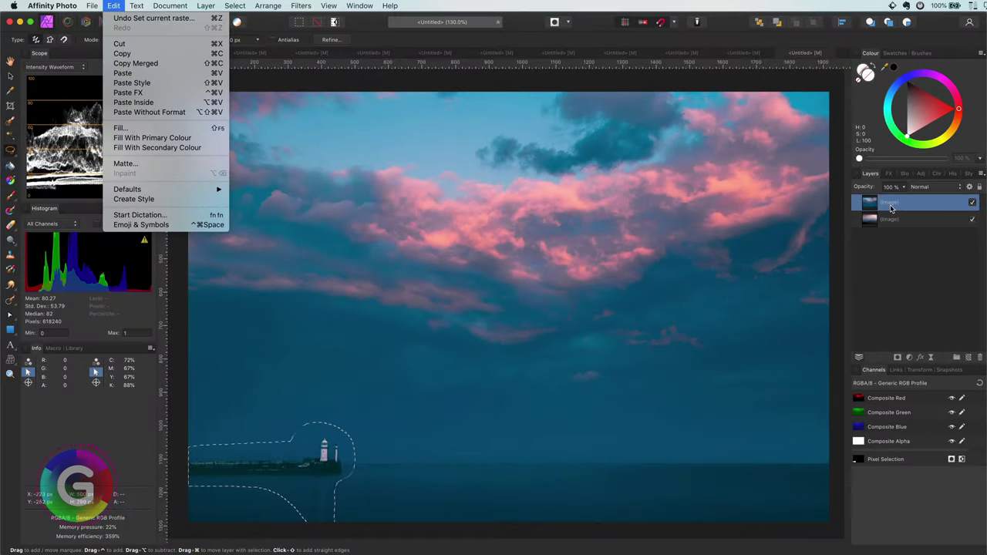
pyautogui.click(890, 207)
pyautogui.rightClick(891, 207)
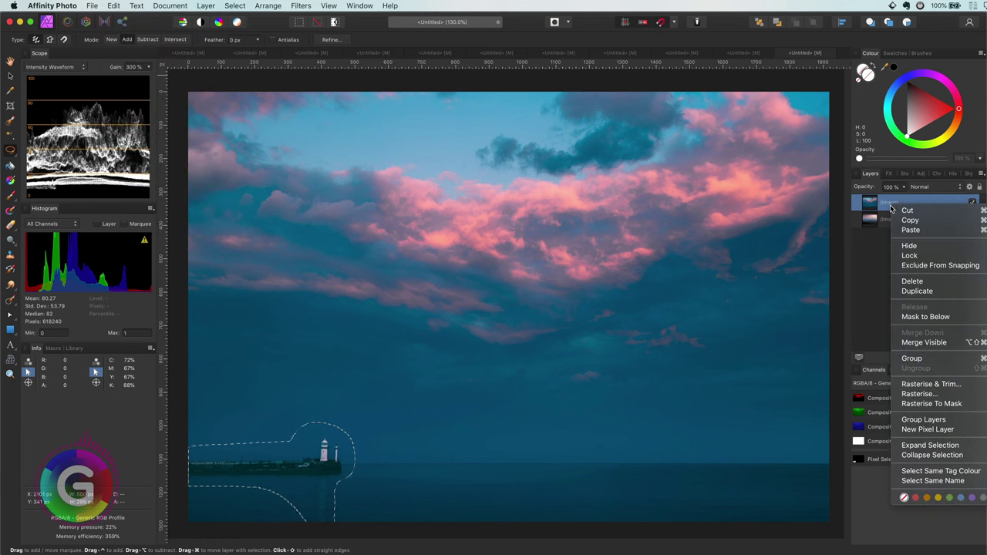
pyautogui.click(920, 385)
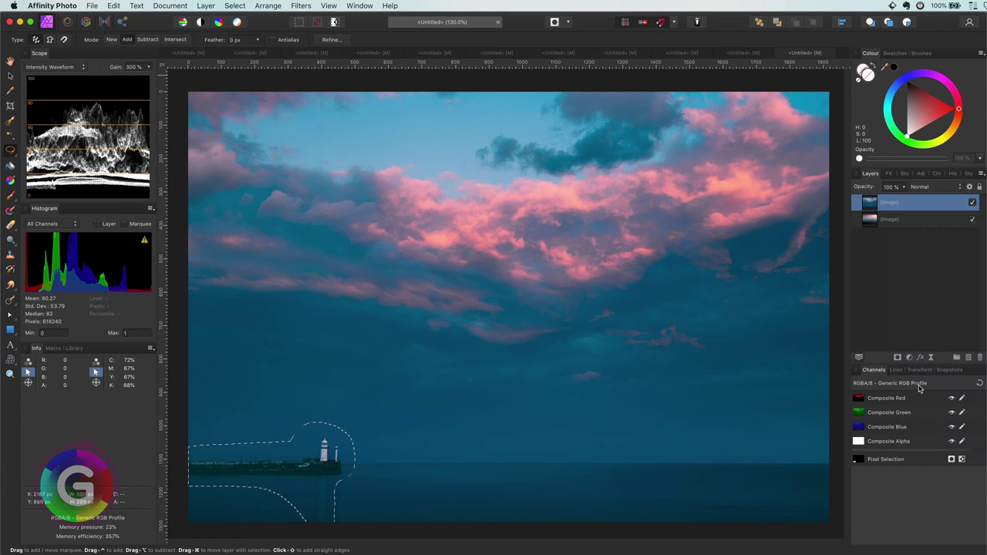
# Inpaint the selected pier and lighthouse, clear the selection, and set the layer's blend mode to Glow at 84% opacity
pyautogui.click(113, 6)
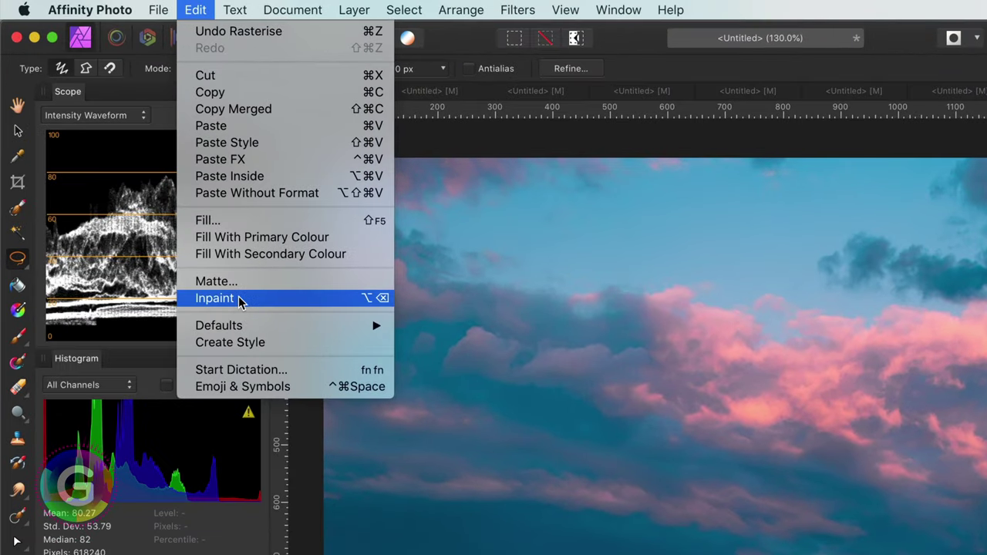
pyautogui.click(238, 299)
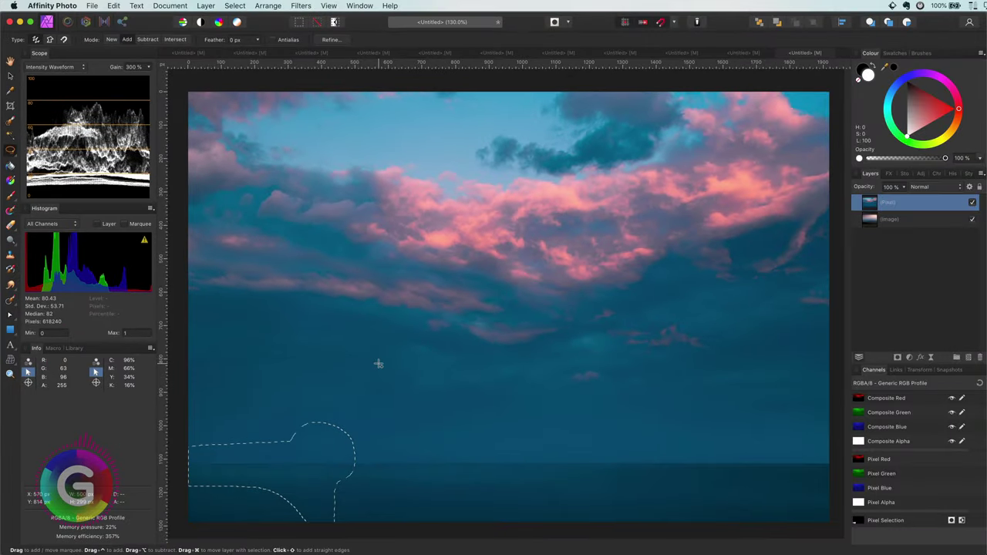
pyautogui.press('super+d')
pyautogui.click(920, 189)
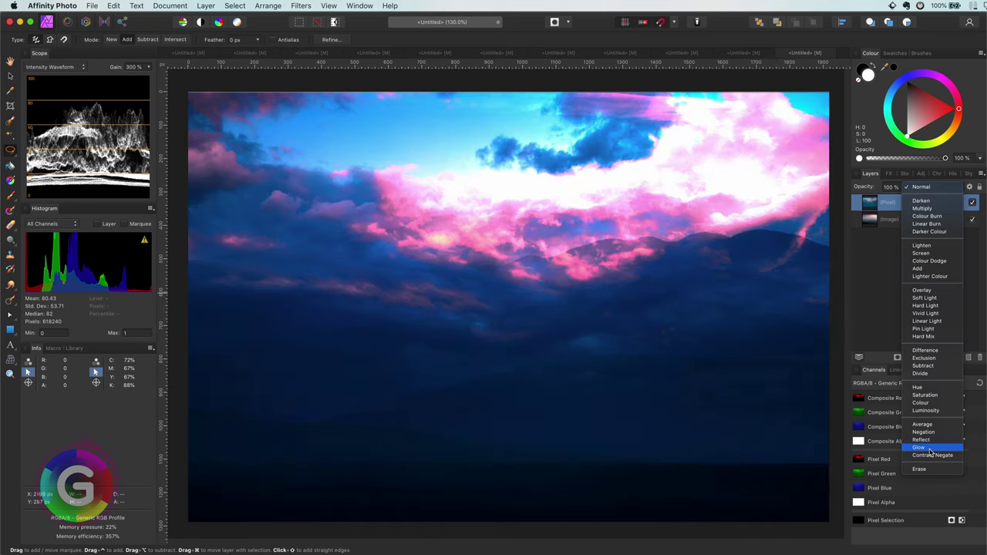
pyautogui.click(930, 450)
# Copy the Cute Cat group from the cat document into the landscape document, scaled down near the image's centre
pyautogui.click(745, 54)
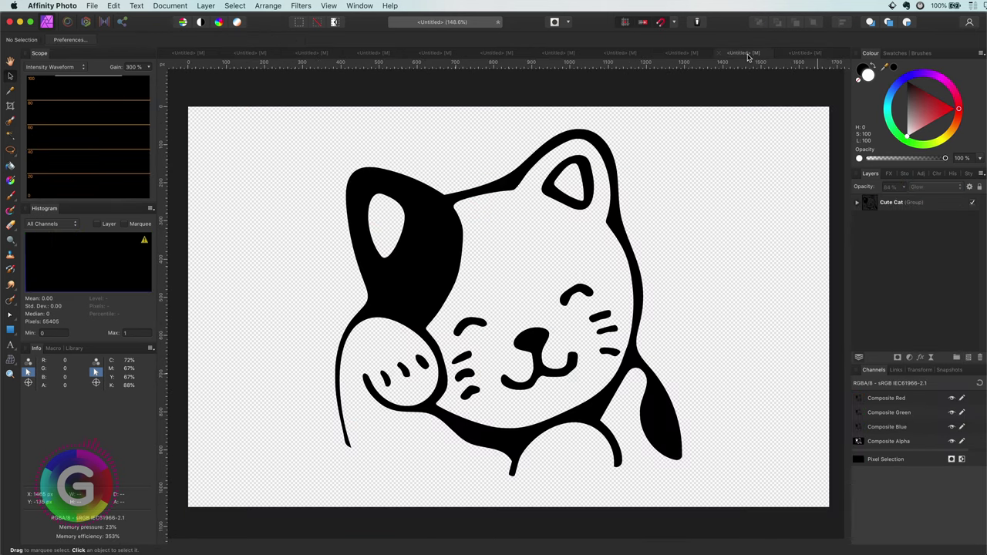
pyautogui.click(915, 204)
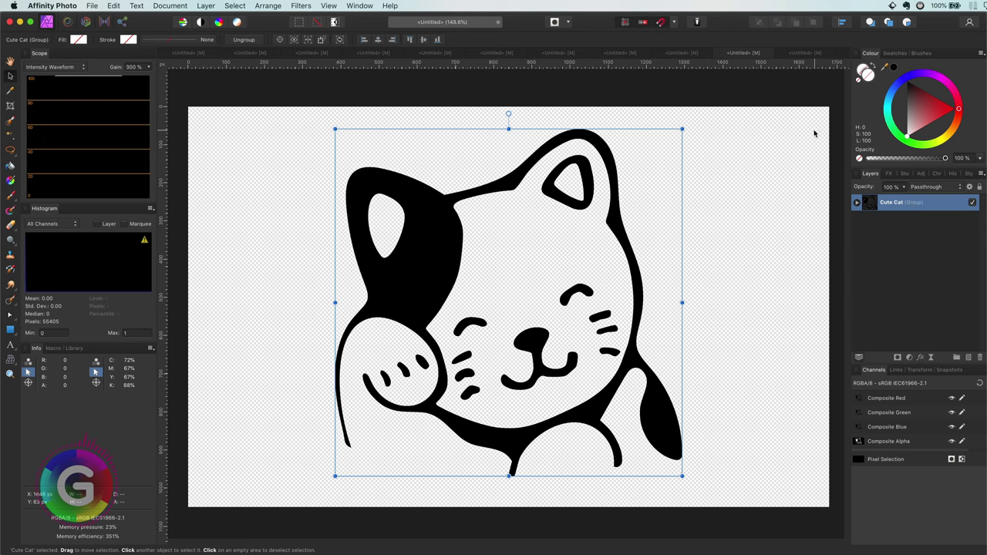
pyautogui.moveTo(814, 133); pyautogui.dragTo(600, 354)
pyautogui.moveTo(668, 430); pyautogui.dragTo(567, 381)
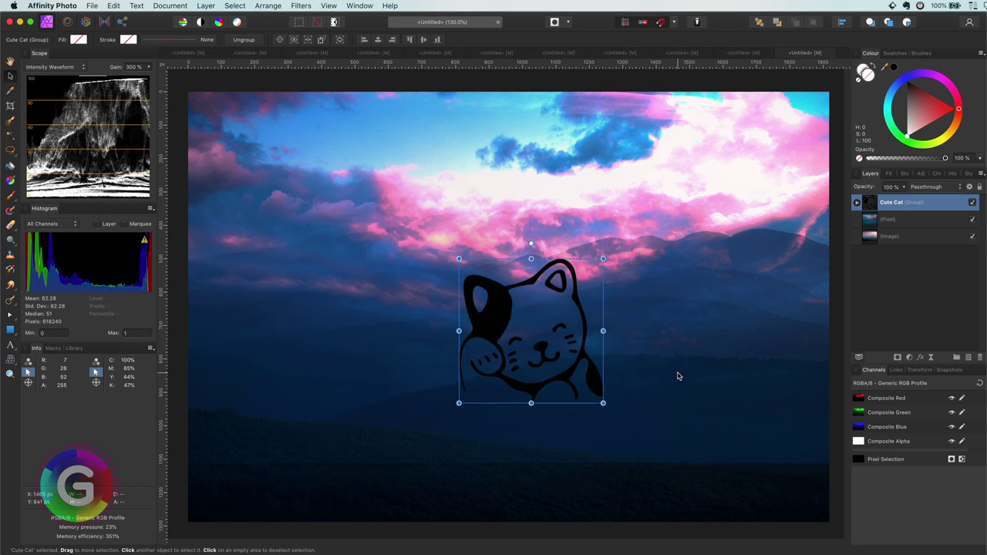
# Add the Arial Bold art text HELLO below the cat, scaled to 96.5 pt to line up with the cat's width
pyautogui.click(10, 345)
pyautogui.moveTo(459, 417); pyautogui.dragTo(480, 445)
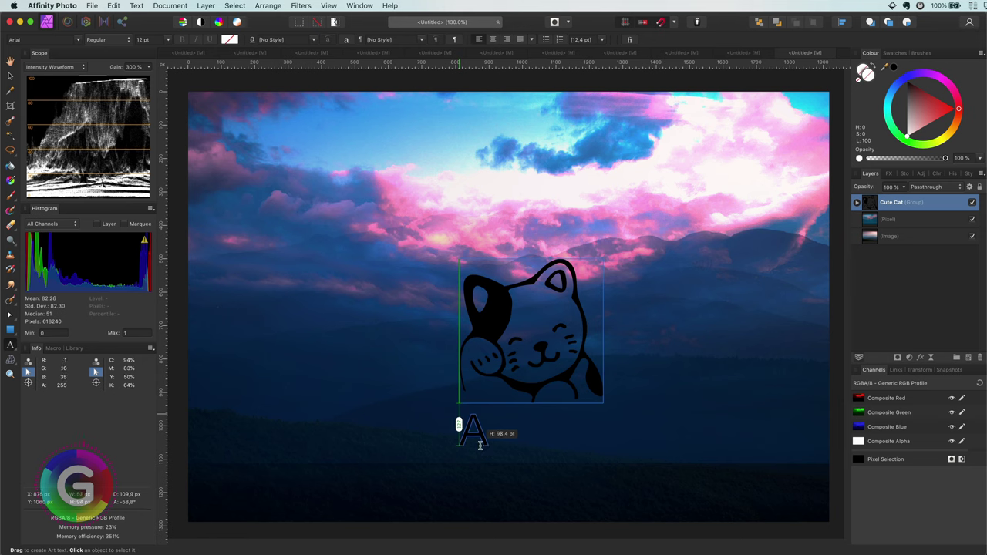
pyautogui.moveTo(480, 445); pyautogui.dragTo(481, 445)
pyautogui.write('HELLO')
pyautogui.press('Escape')
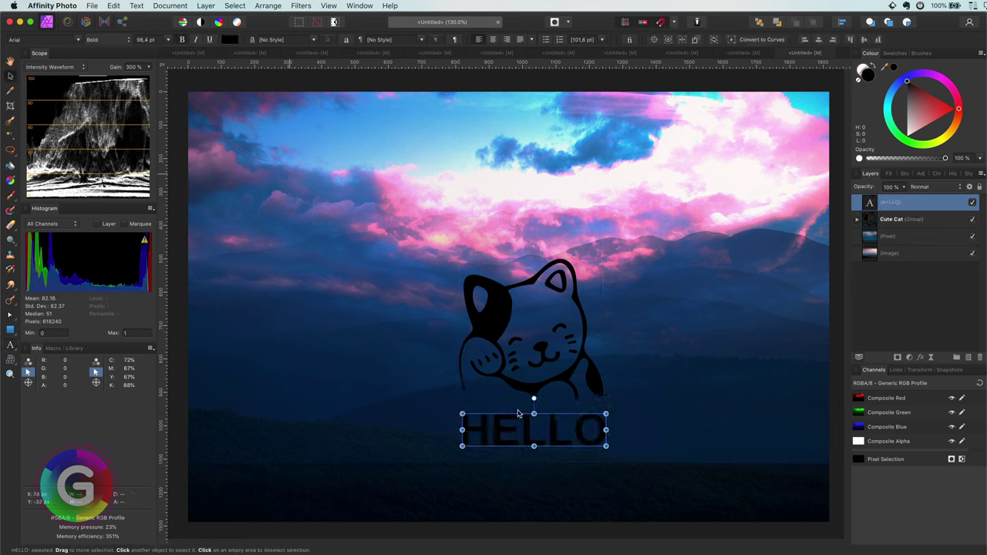
pyautogui.moveTo(606, 446); pyautogui.dragTo(603, 445)
pyautogui.click(660, 443)
# Make a pixel selection from the HELLO text layer and add the Cute Cat group's outline to it
pyautogui.click(873, 207)
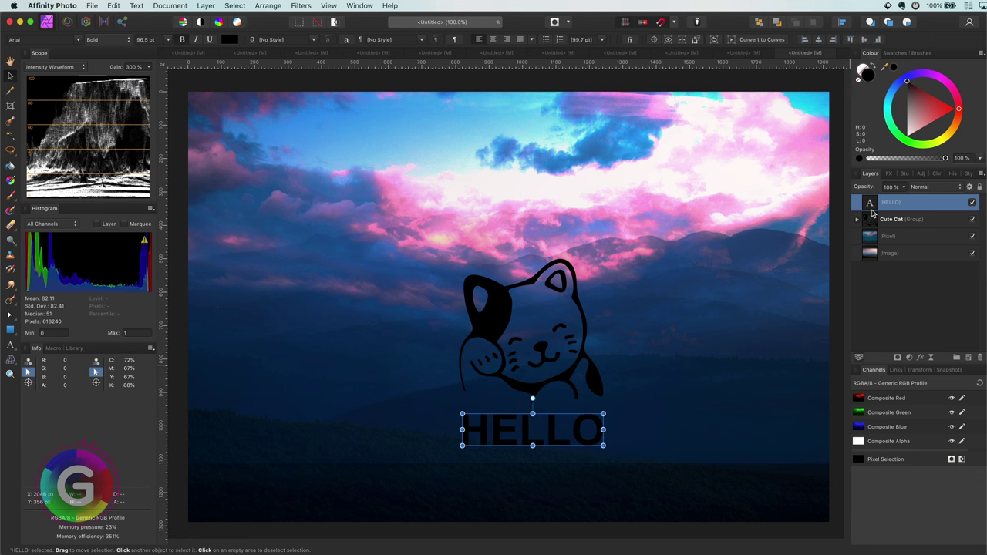
pyautogui.keyDown('super'); pyautogui.click(871, 207); pyautogui.keyUp('super')
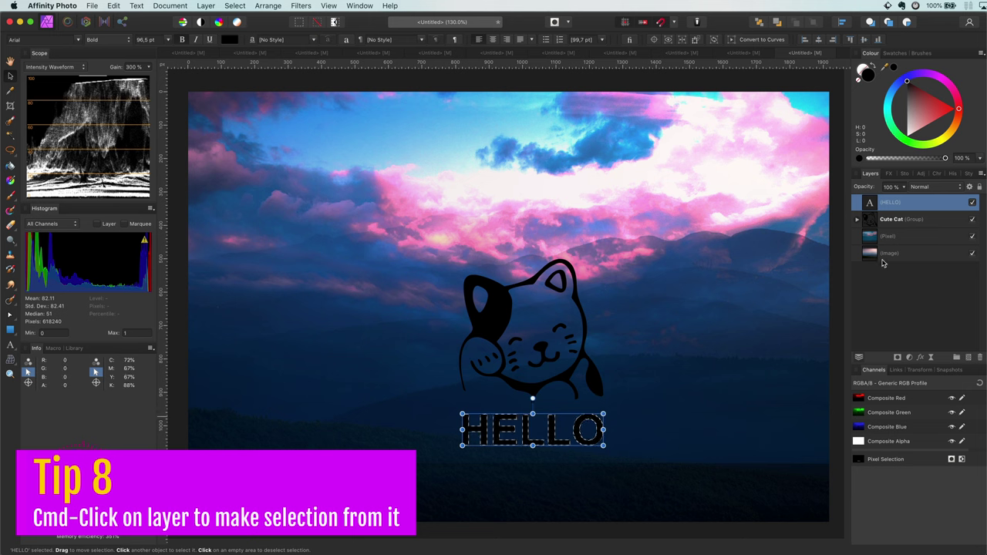
pyautogui.keyDown('super'); pyautogui.click(870, 222); pyautogui.keyUp('super')
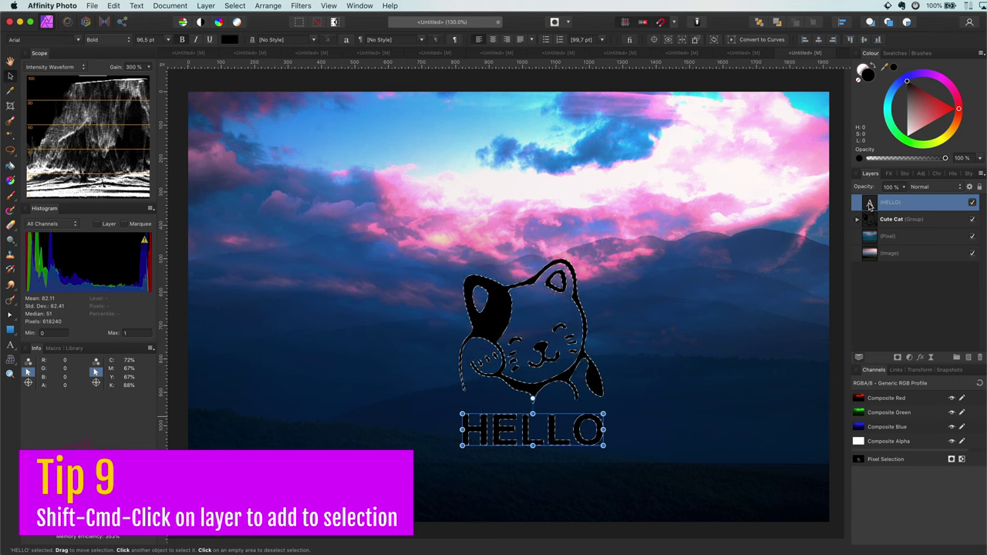
# Add a Recolour adjustment limited to the pixel selection, raise its lightness, and move it above the HELLO layer
pyautogui.click(751, 365)
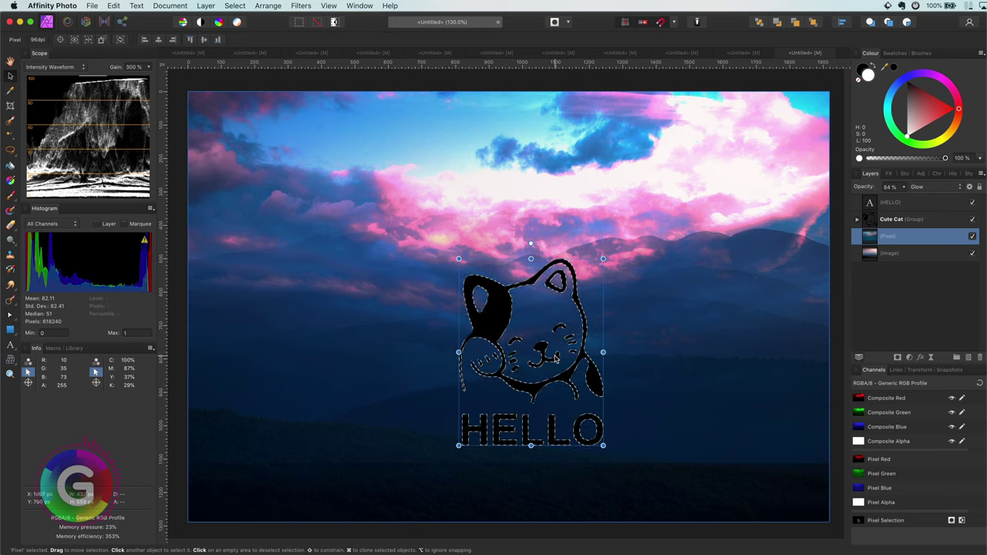
pyautogui.click(910, 359)
pyautogui.click(888, 393)
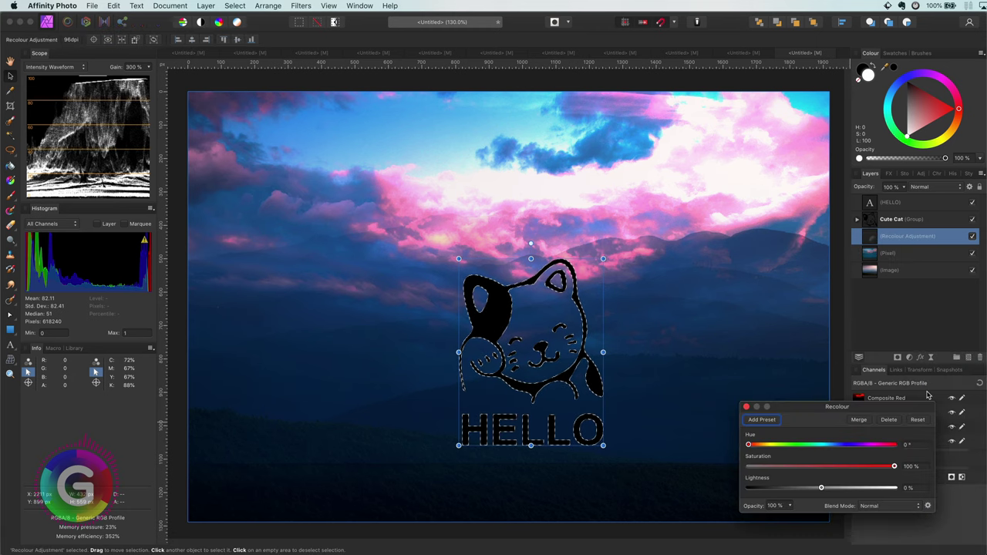
pyautogui.moveTo(819, 488); pyautogui.dragTo(866, 489)
pyautogui.moveTo(878, 238); pyautogui.dragTo(866, 198)
# Set the Recolour adjustment to 37% lightness, 84% saturation and a hue of 145.3°
pyautogui.moveTo(866, 487); pyautogui.dragTo(848, 488)
pyautogui.moveTo(894, 465); pyautogui.dragTo(871, 466)
pyautogui.moveTo(748, 445); pyautogui.dragTo(807, 448)
pyautogui.click(746, 406)
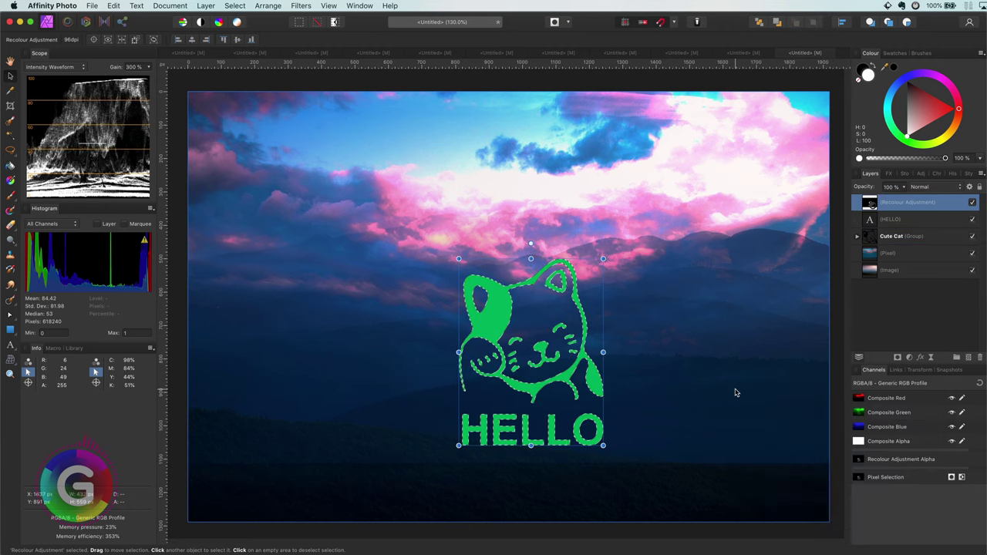
# Clear the pixel selection and hide the HELLO text layer and the Cute Cat group together
pyautogui.click(898, 221)
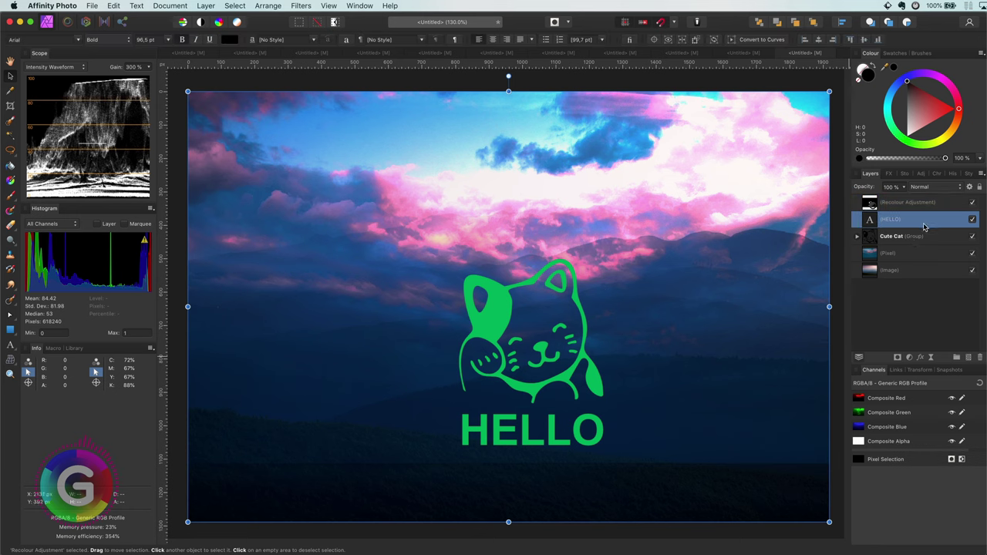
pyautogui.keyDown('shift'); pyautogui.click(915, 239); pyautogui.keyUp('shift')
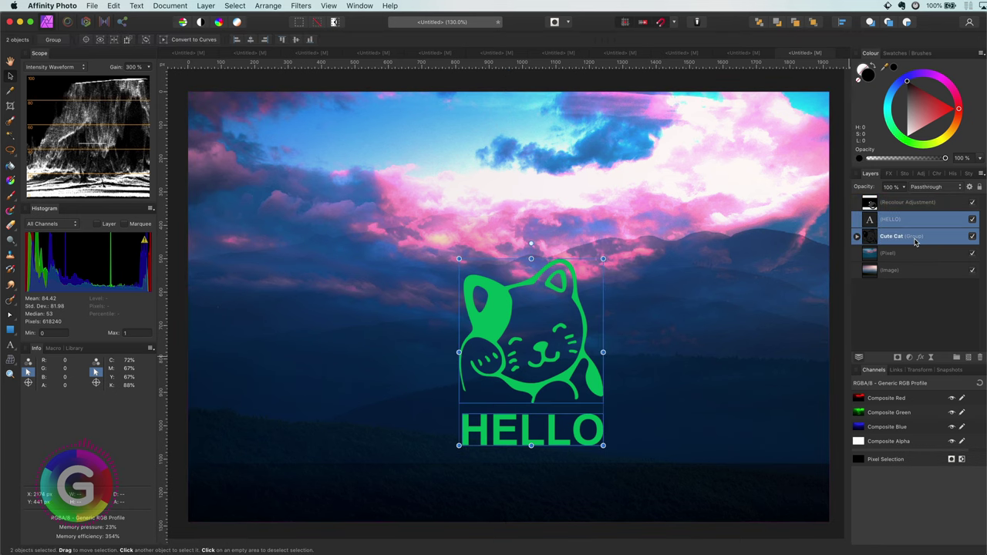
pyautogui.click(971, 237)
# Shift the Recolour adjustment's hue from green to magenta for the cat and HELLO text
pyautogui.doubleClick(870, 203)
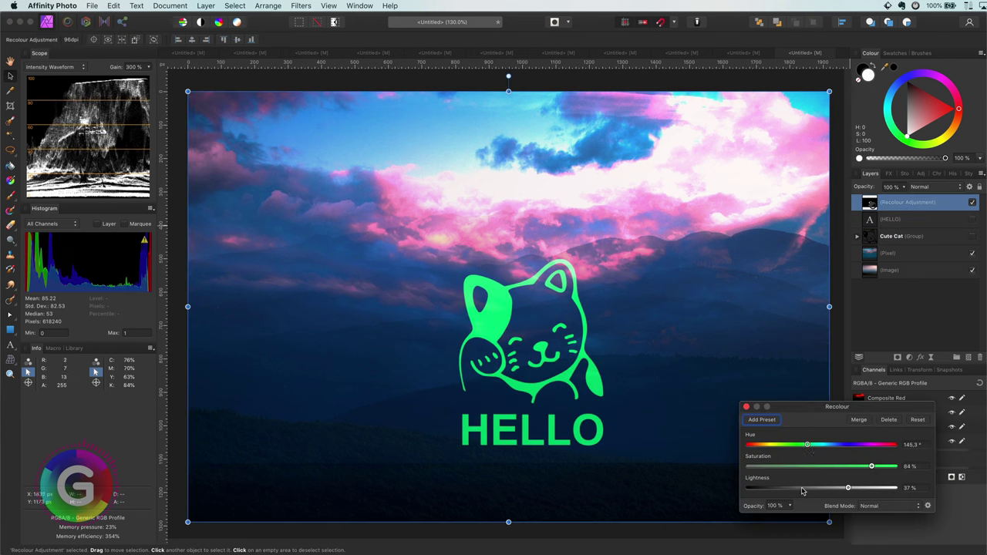
pyautogui.moveTo(806, 445); pyautogui.dragTo(876, 448)
pyautogui.click(746, 407)
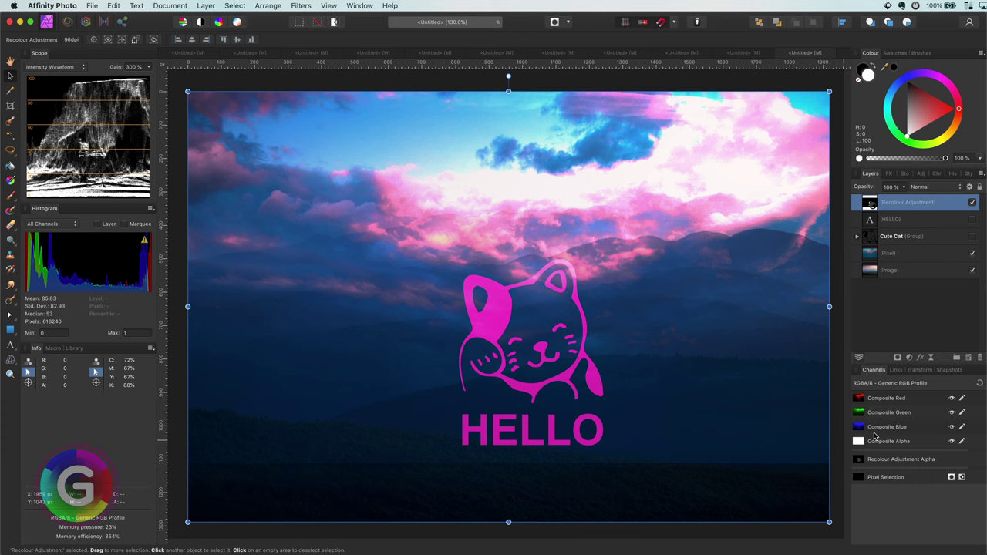
# Load the Recolour adjustment's mask as a pixel selection, try moving the recoloured artwork, and inspect the selection edges around the HELLO text
pyautogui.keyDown('super'); pyautogui.click(869, 204); pyautogui.keyUp('super')
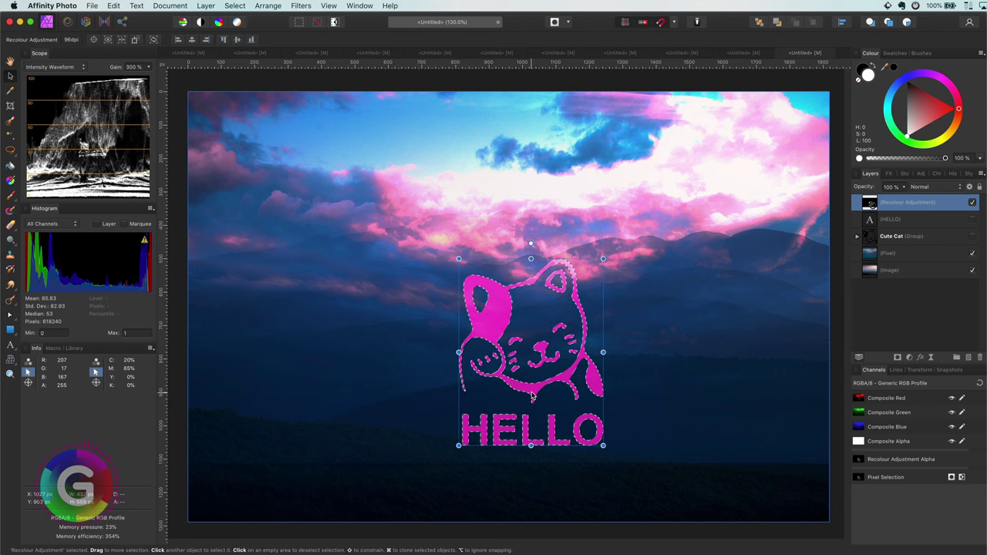
pyautogui.moveTo(532, 397); pyautogui.dragTo(677, 399)
pyautogui.scroll(5, 504, 451)
pyautogui.scroll(3, 537, 441)
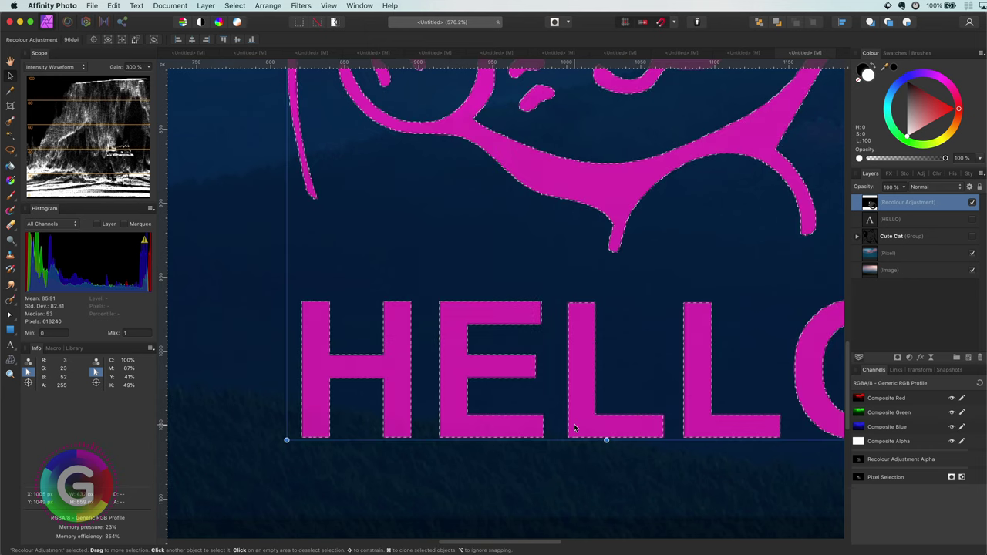
pyautogui.press('super+0')
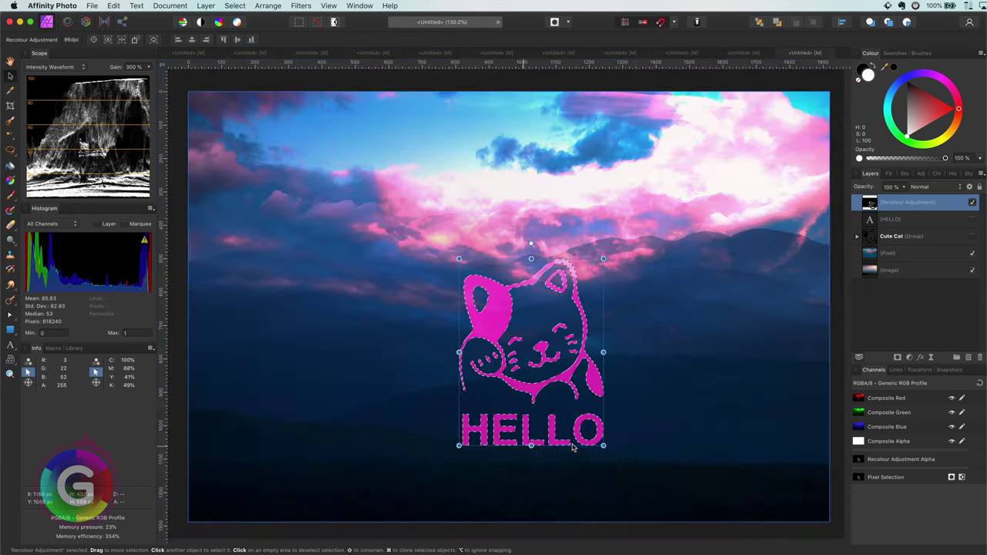
# Grow the cat and HELLO pixel selection by 1 px
pyautogui.click(236, 7)
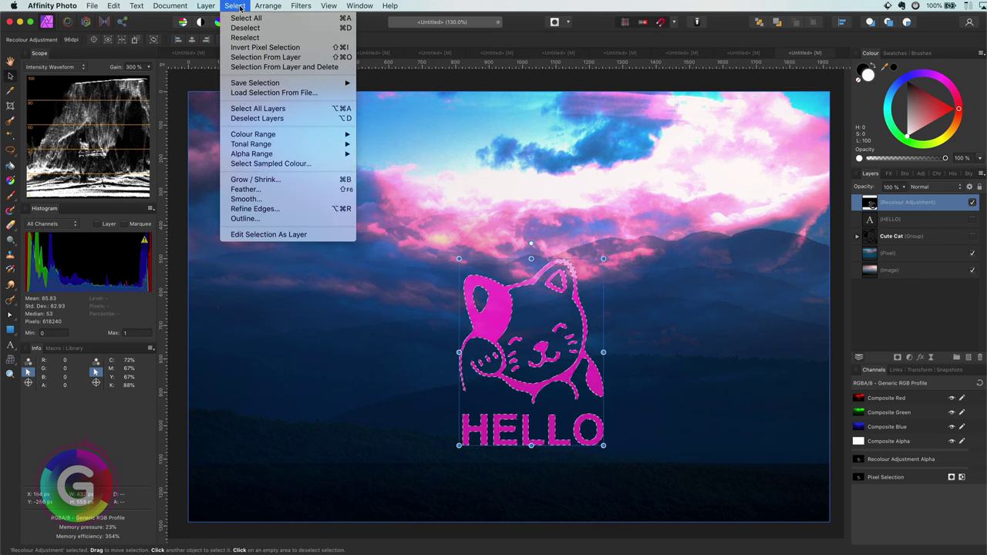
pyautogui.click(259, 179)
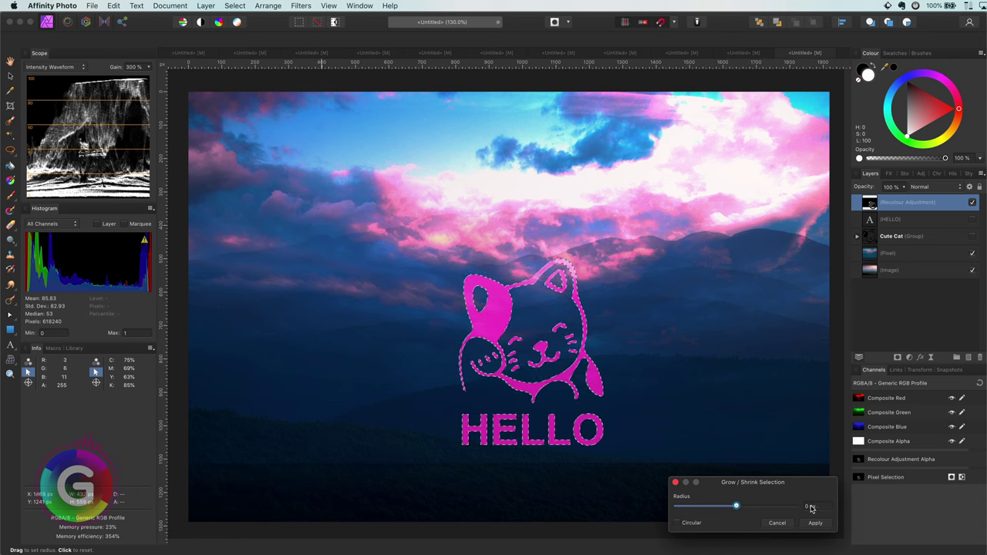
pyautogui.click(810, 506)
pyautogui.write('1')
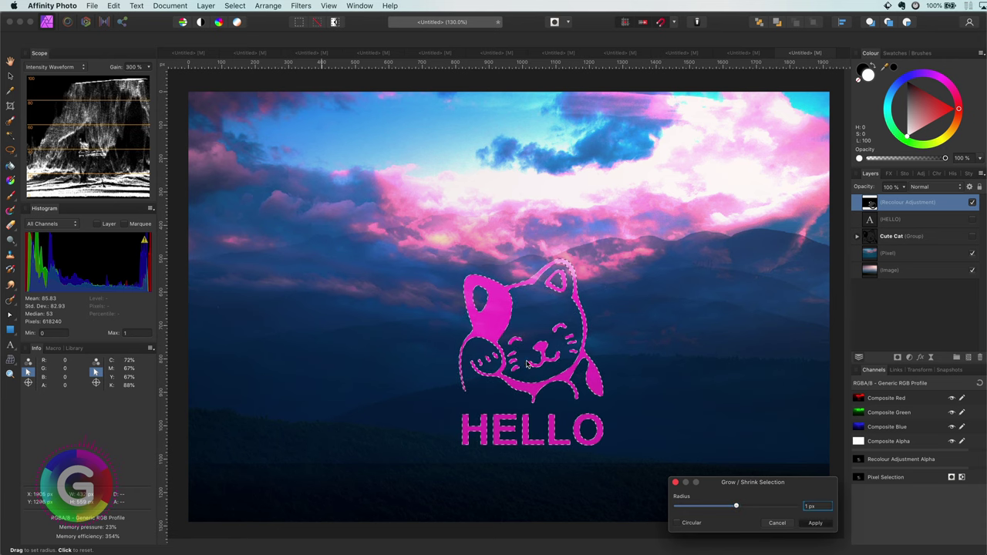
pyautogui.press('Return')
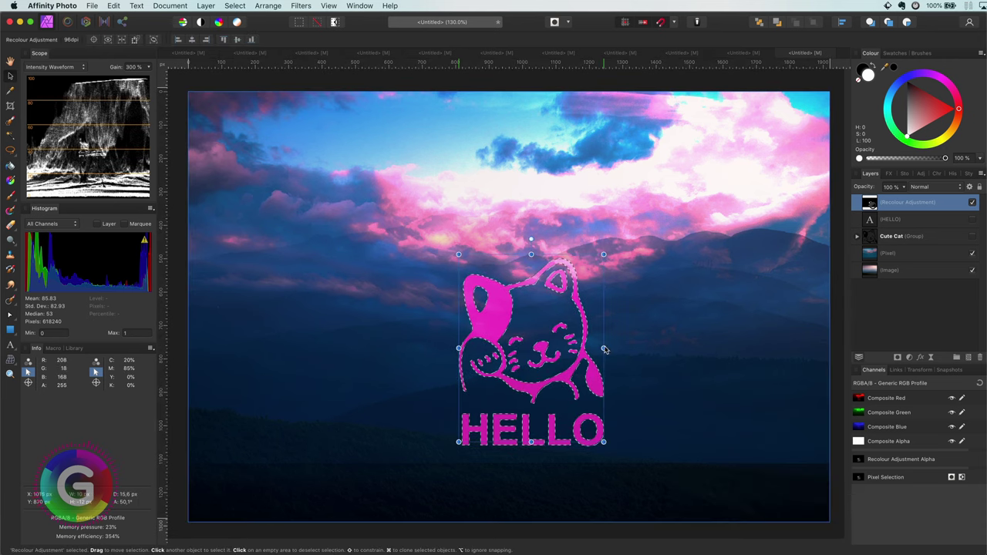
# Move the recoloured cat and HELLO artwork around over the landscape and clear the pixel selection
pyautogui.scroll(6, 498, 412)
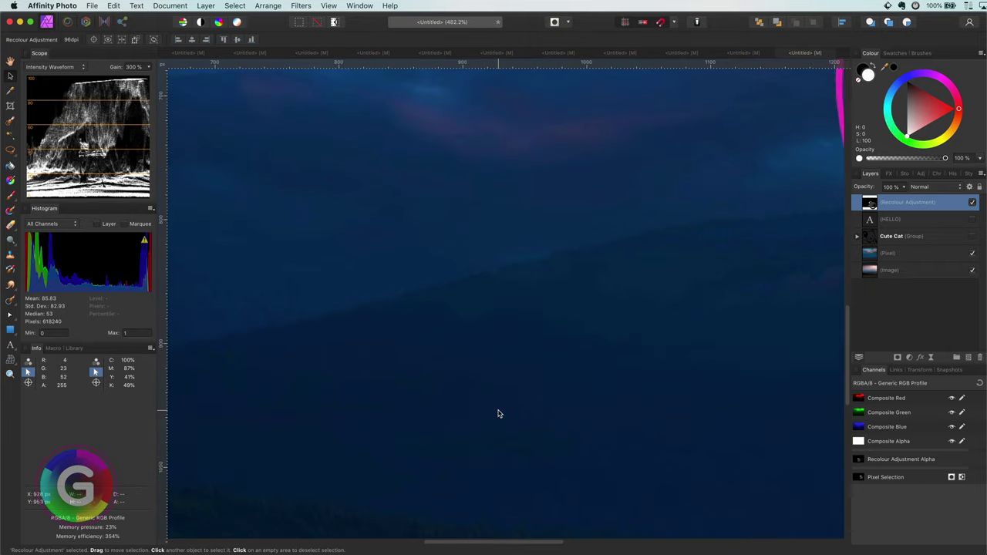
pyautogui.scroll(-6, 498, 414)
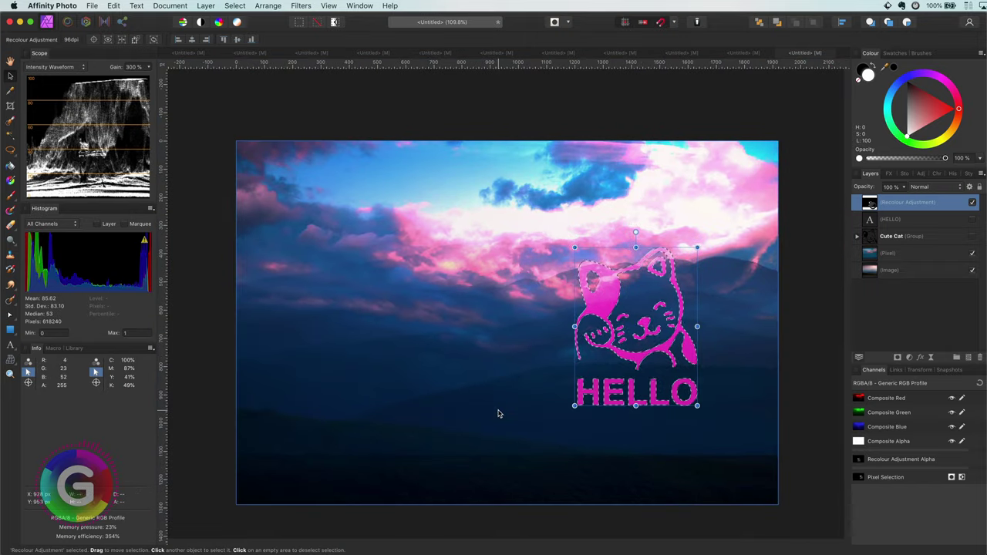
pyautogui.press('super+0')
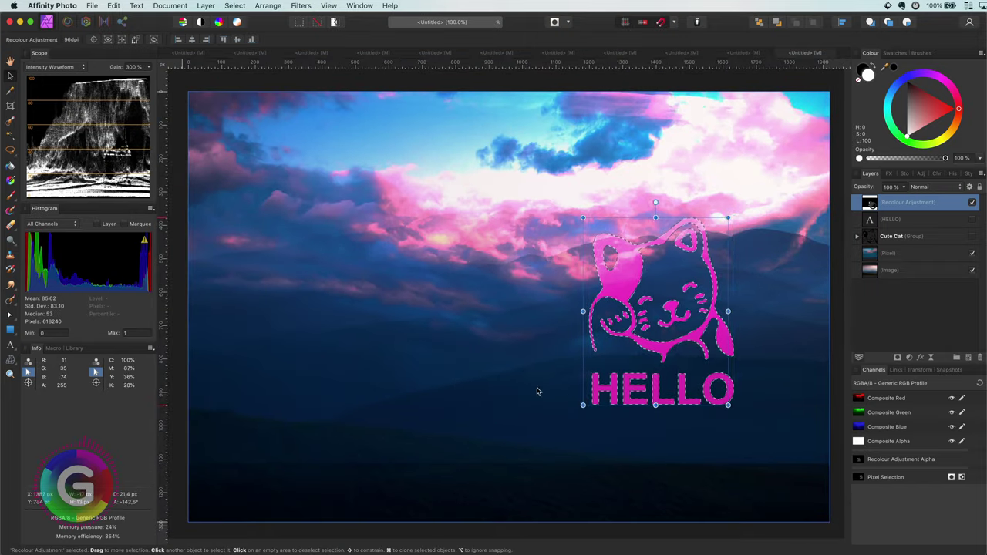
pyautogui.moveTo(416, 375); pyautogui.dragTo(286, 392)
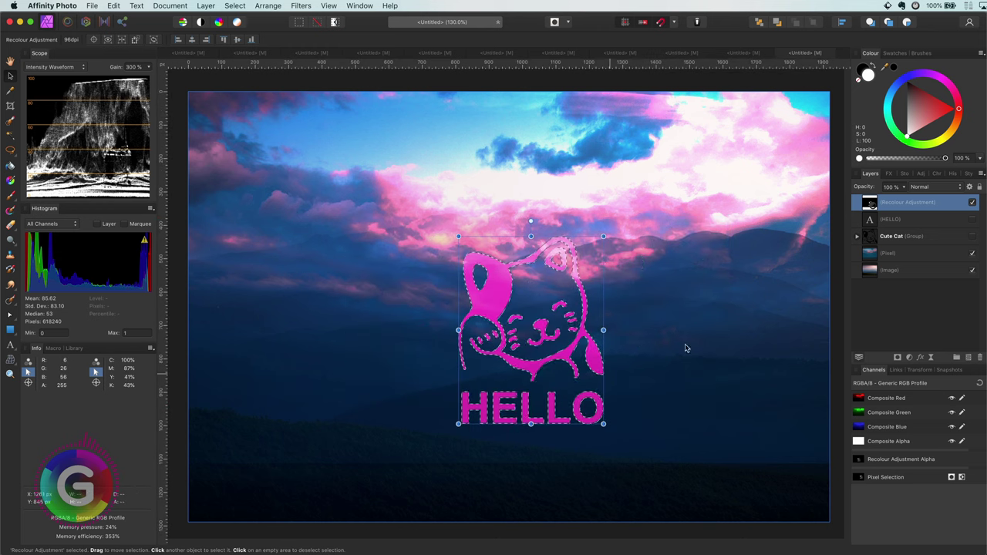
pyautogui.press('super+d')
# Group the HELLO text layer with the Cute Cat group and hide the new group
pyautogui.click(894, 220)
pyautogui.keyDown('shift'); pyautogui.click(895, 237); pyautogui.keyUp('shift')
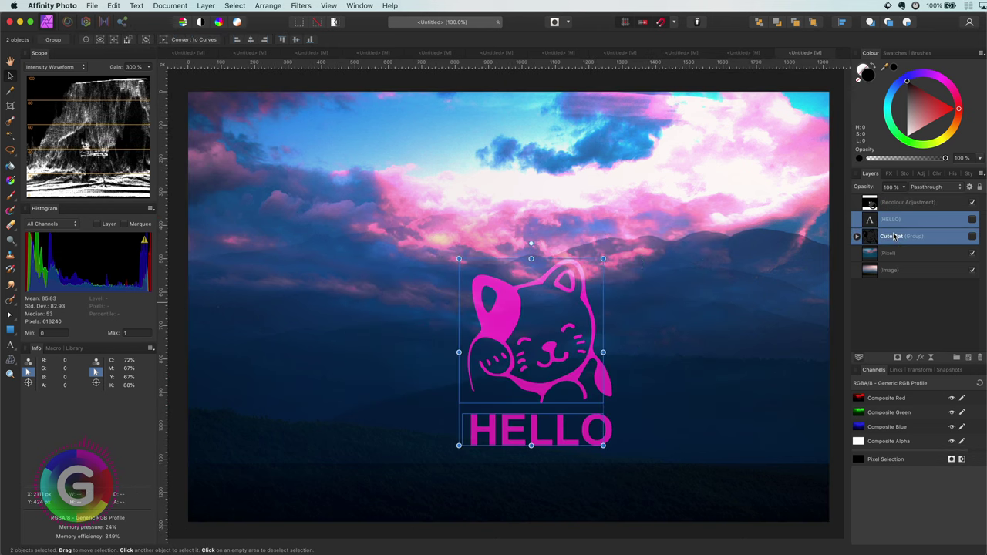
pyautogui.press('super+g')
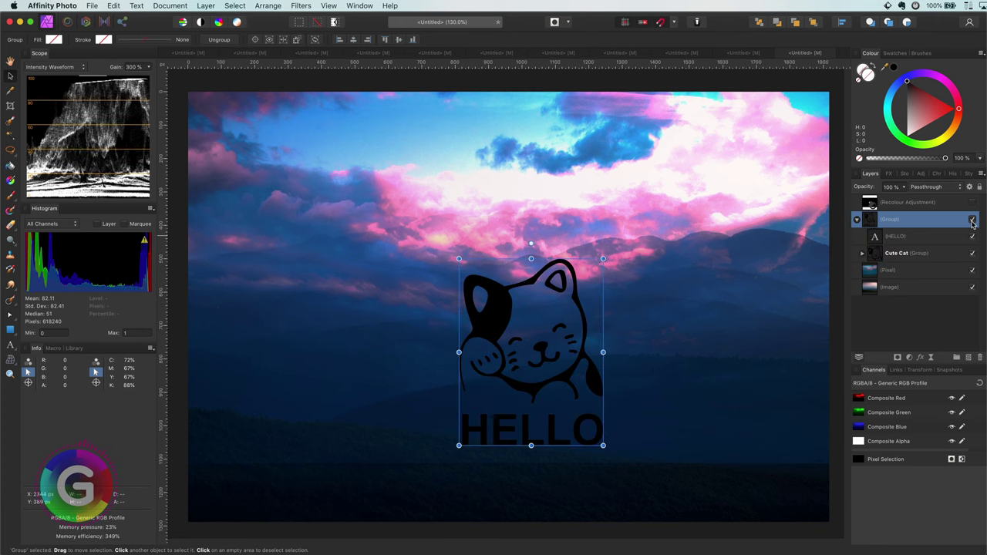
pyautogui.click(973, 221)
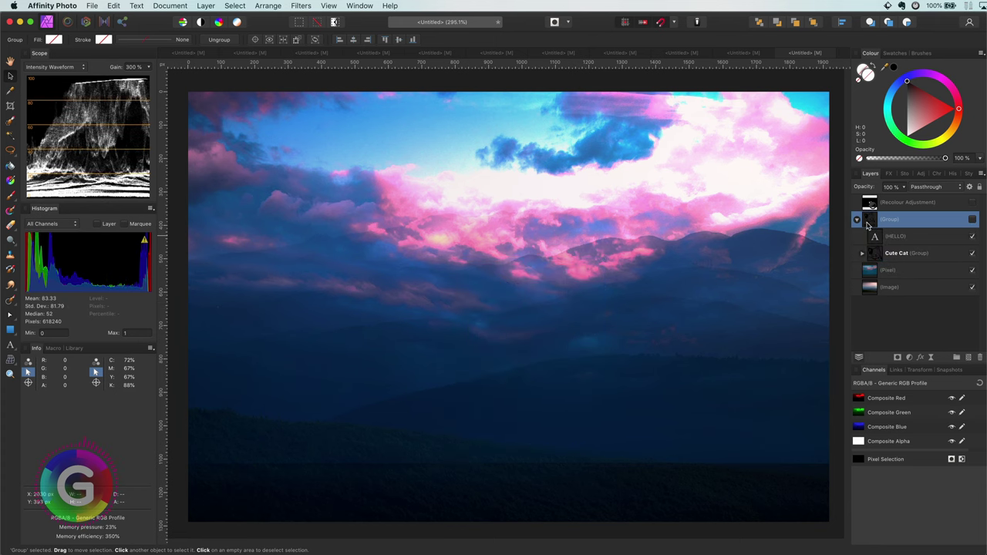
# Show the group again at 0% opacity and make a pixel selection from its outline
pyautogui.press('super+alt+0')
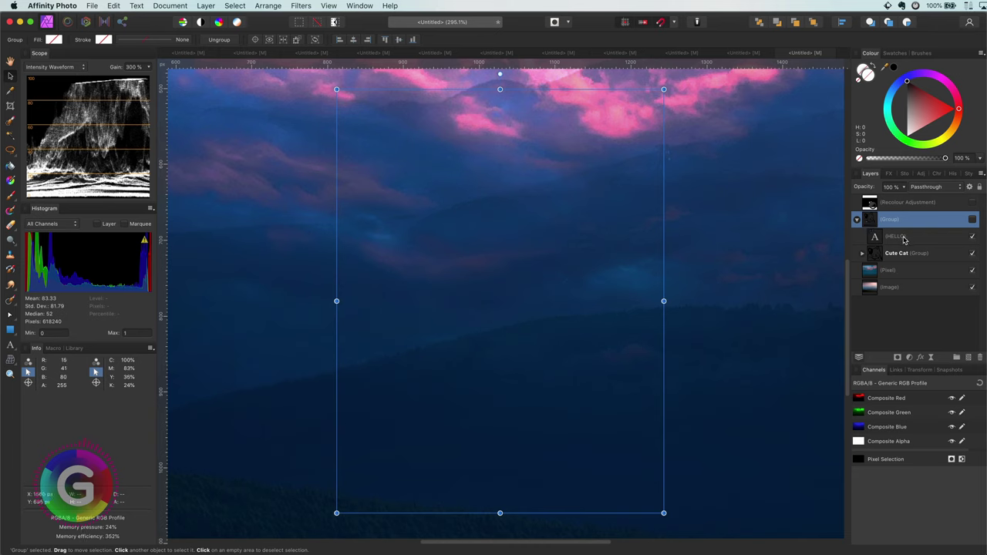
pyautogui.click(974, 221)
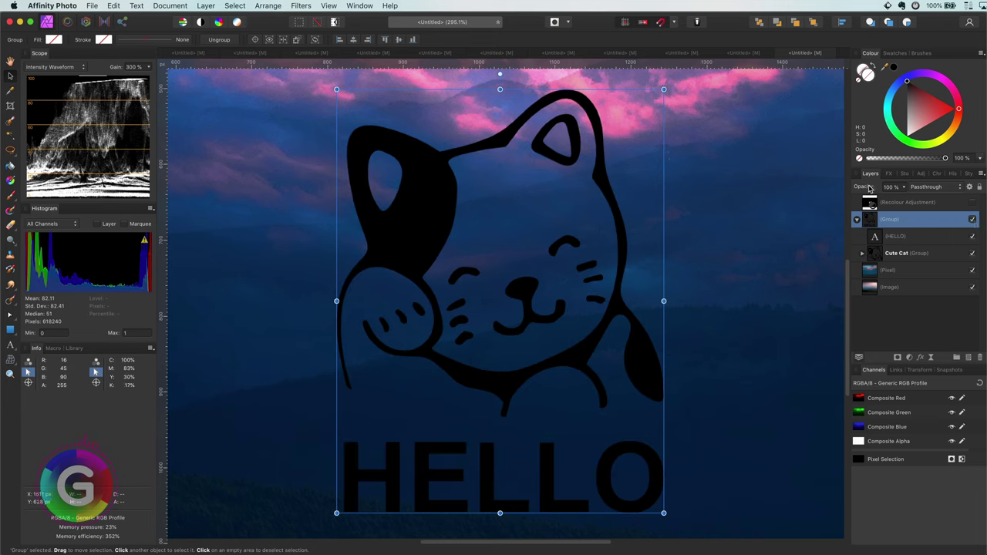
pyautogui.moveTo(869, 189); pyautogui.dragTo(660, 188)
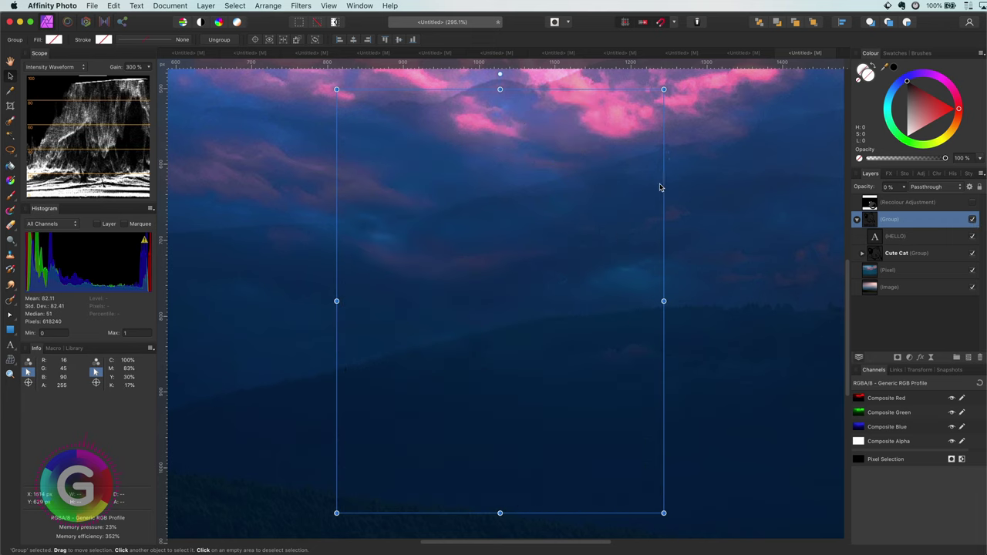
pyautogui.keyDown('super'); pyautogui.click(869, 222); pyautogui.keyUp('super')
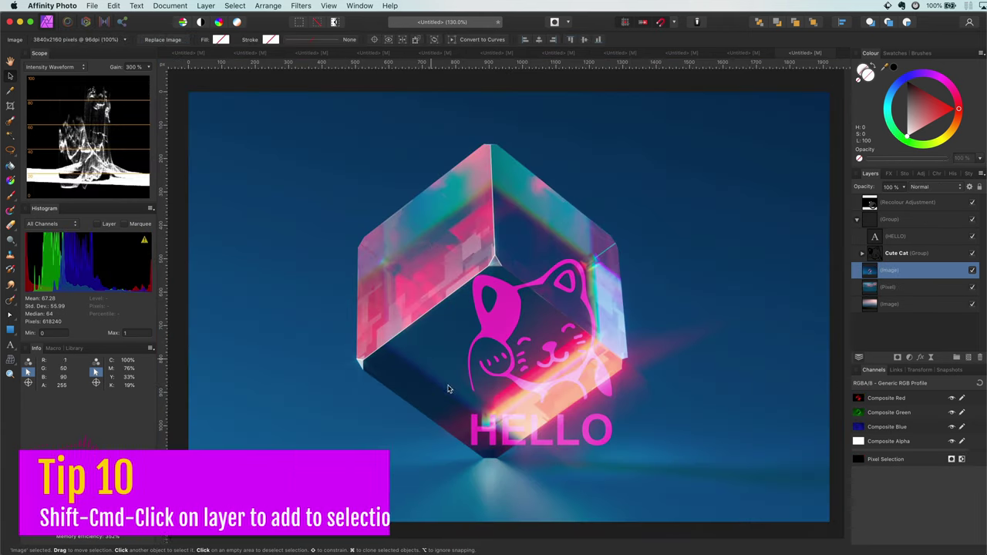
# Trace the glass cube's outline, including its bevelled corners, with a closed Pen tool curve
pyautogui.moveTo(11, 315); pyautogui.dragTo(36, 318)
pyautogui.click(38, 318)
pyautogui.scroll(6, 478, 462)
pyautogui.click(524, 319)
pyautogui.click(481, 320)
pyautogui.scroll(5, 438, 271)
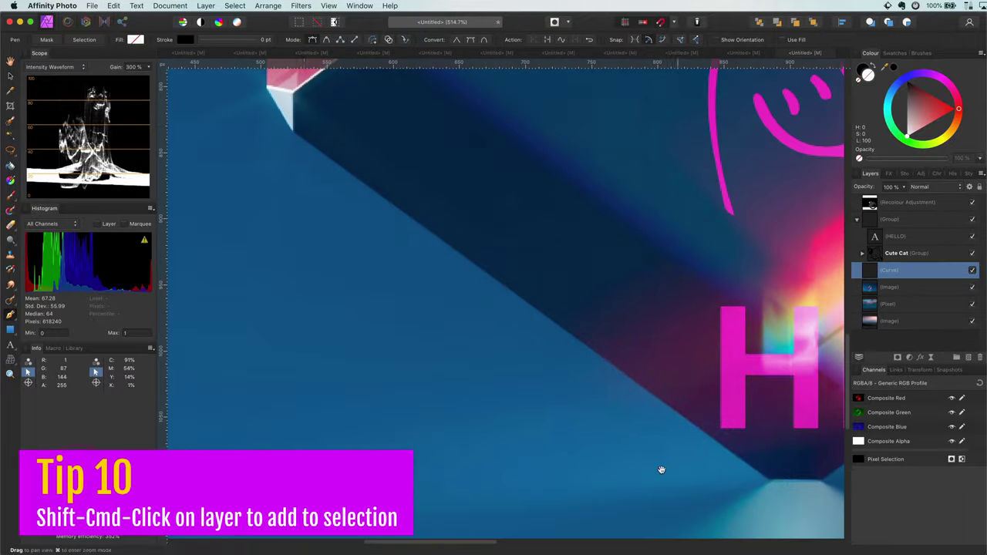
pyautogui.click(269, 313)
pyautogui.scroll(5, 272, 313)
pyautogui.click(458, 165)
pyautogui.click(484, 125)
pyautogui.hscroll(6, 485, 125)
pyautogui.click(522, 201)
pyautogui.click(572, 202)
pyautogui.hscroll(5, 571, 203)
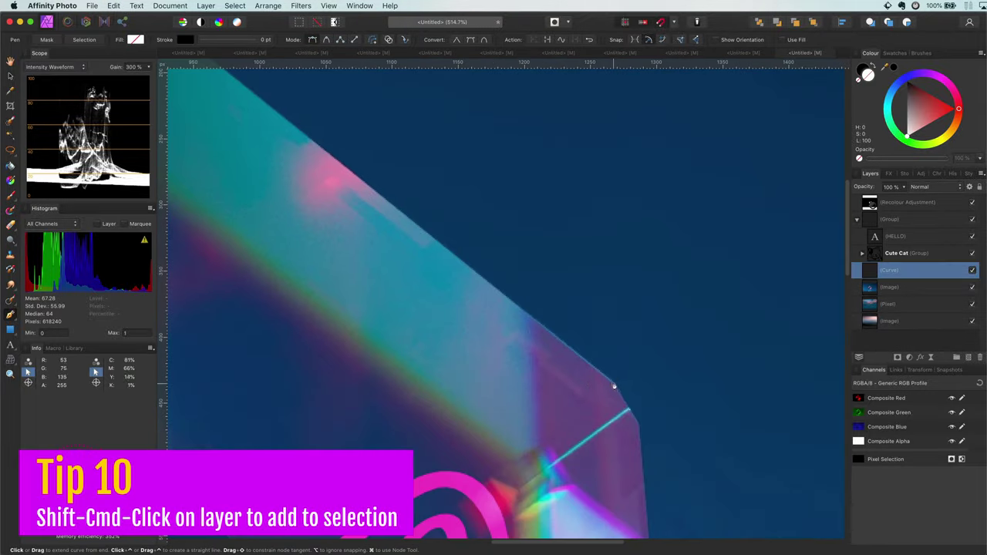
pyautogui.click(613, 386)
pyautogui.click(630, 412)
pyautogui.scroll(-6, 643, 262)
pyautogui.scroll(-5, 672, 333)
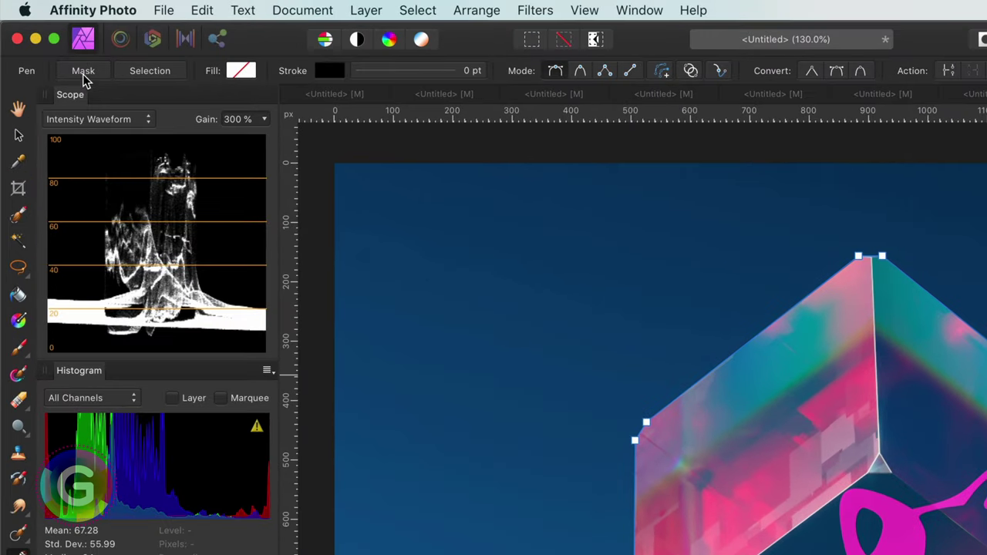
# Try converting the cube curve into a pixel selection and undo the conversion
pyautogui.click(150, 71)
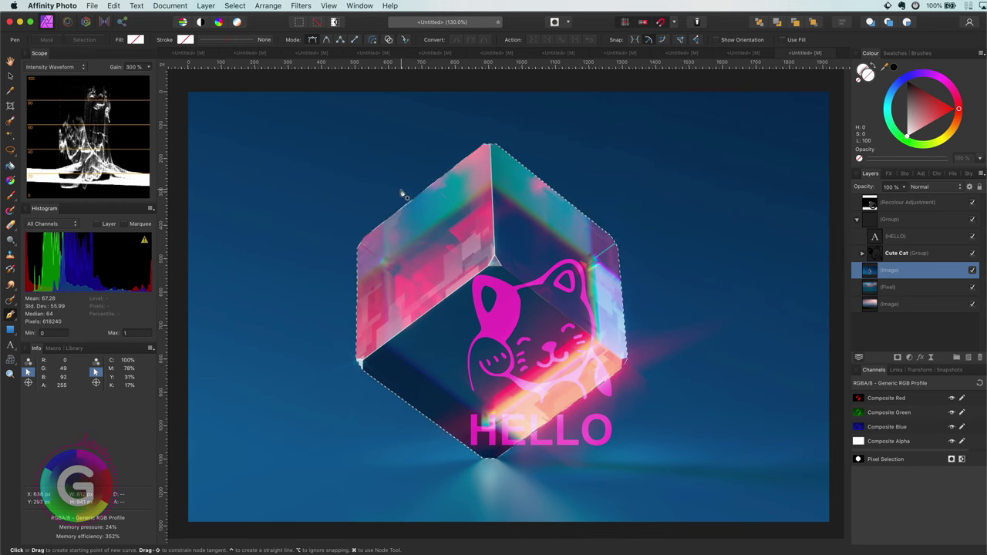
pyautogui.press('super+z')
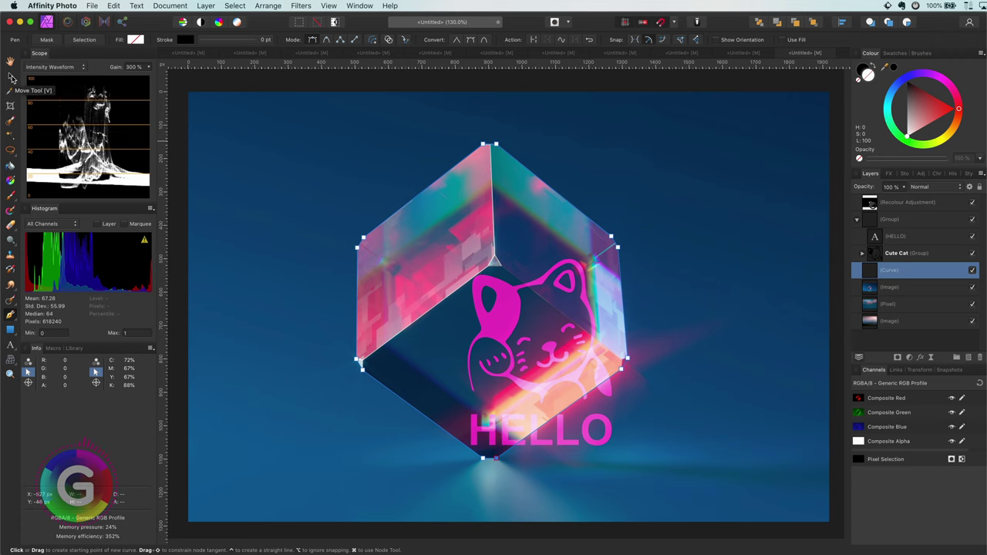
# Fill the cube curve with white, preview it at 100% opacity, and return its opacity to 0%
pyautogui.click(11, 77)
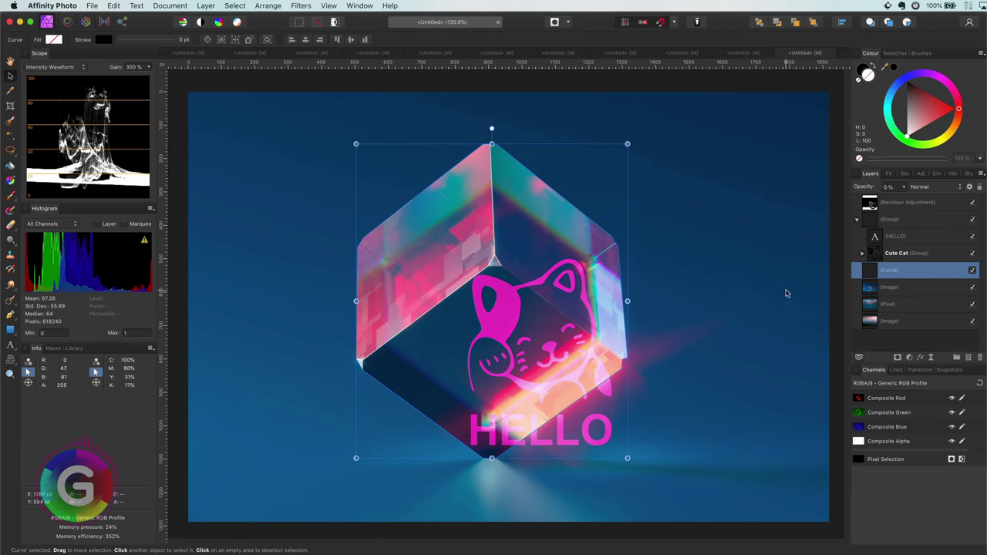
pyautogui.press('super')
pyautogui.moveTo(913, 134); pyautogui.dragTo(911, 84)
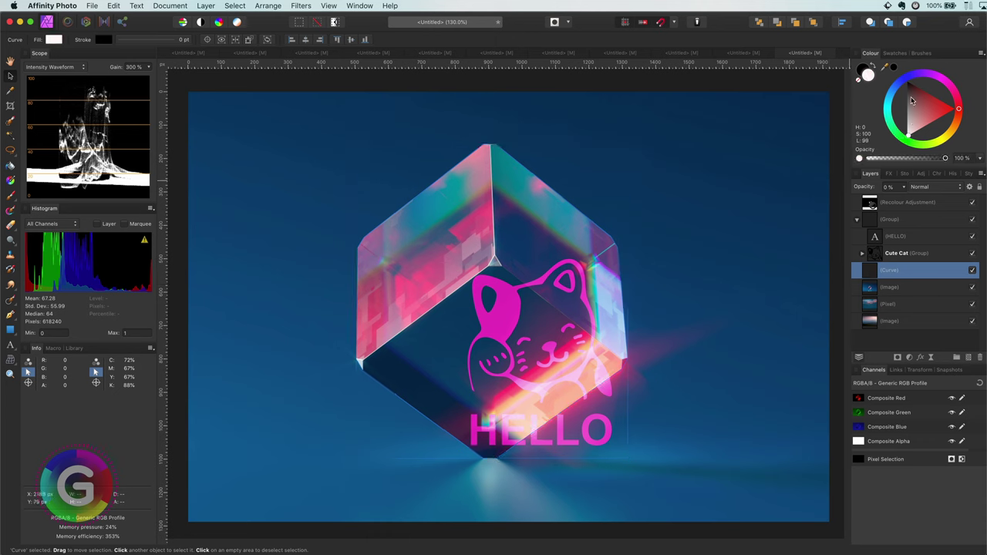
pyautogui.press('0')
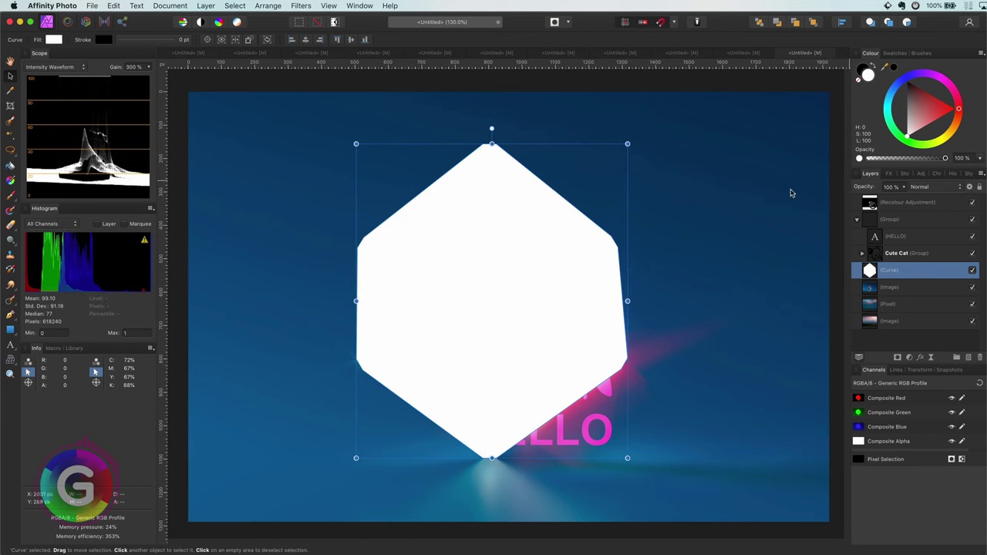
pyautogui.press('0')
pyautogui.press('0')
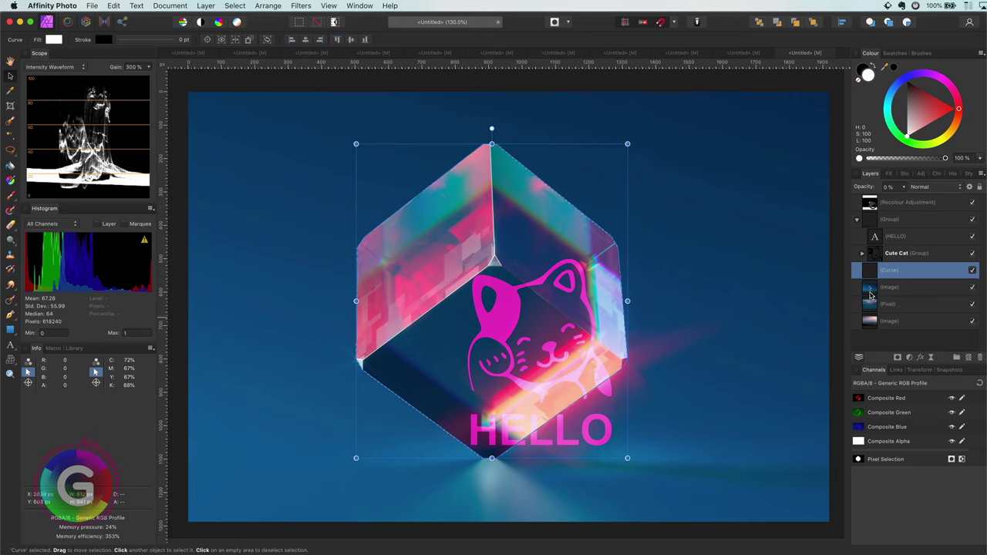
# Load the cube curve's shape as a pixel selection and mask the cube image with it
pyautogui.keyDown('super'); pyautogui.click(870, 292); pyautogui.keyUp('super')
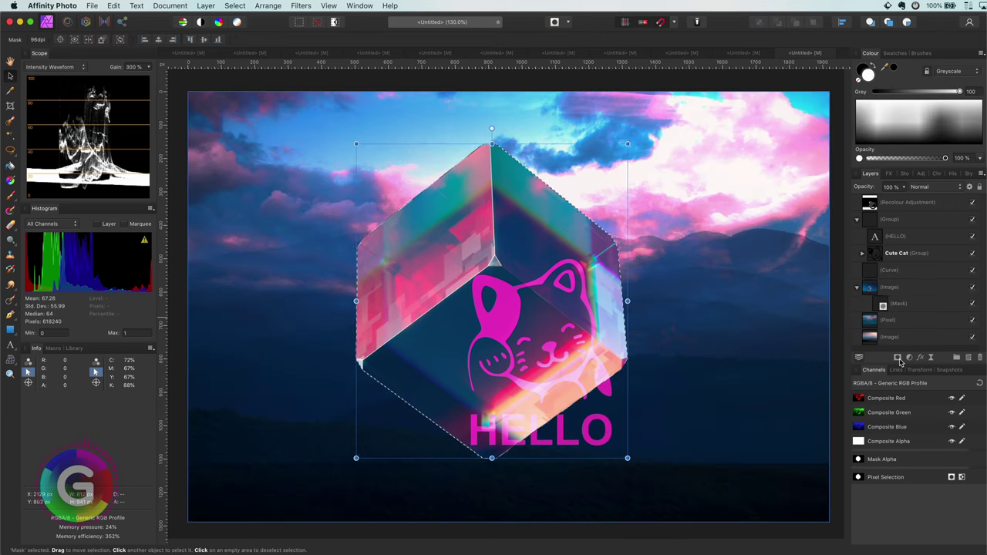
pyautogui.click(898, 359)
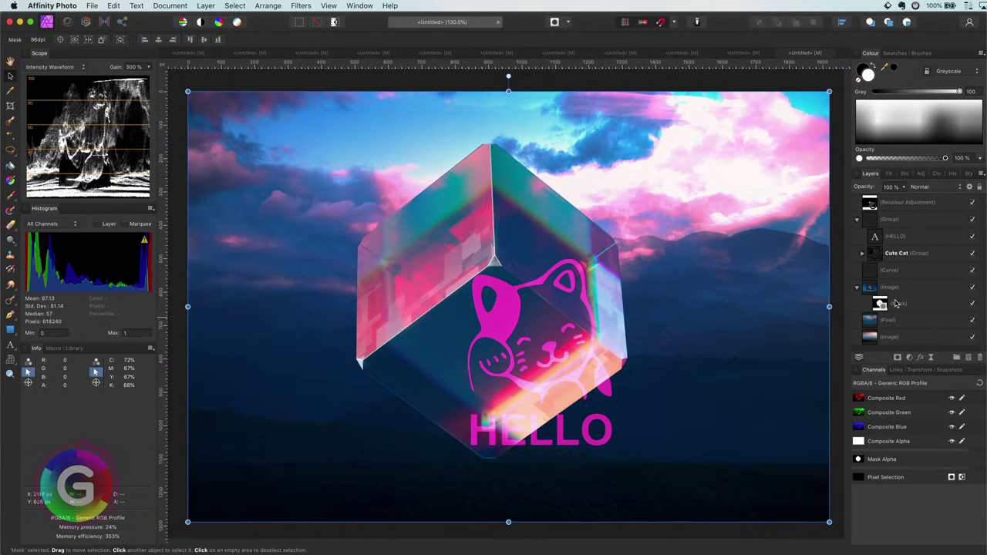
# Set the masked cube image's blend mode to Colour Dodge
pyautogui.click(889, 288)
pyautogui.click(932, 187)
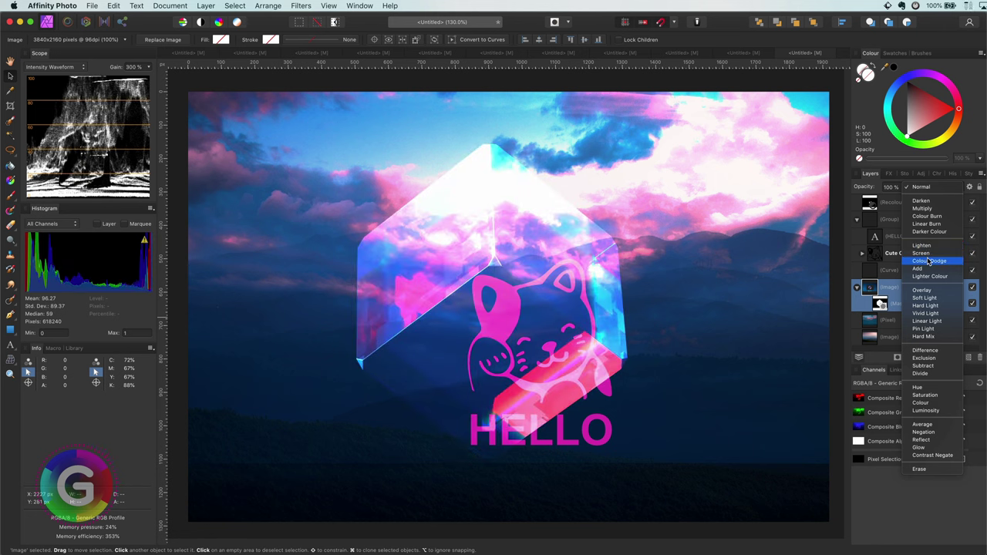
pyautogui.click(929, 262)
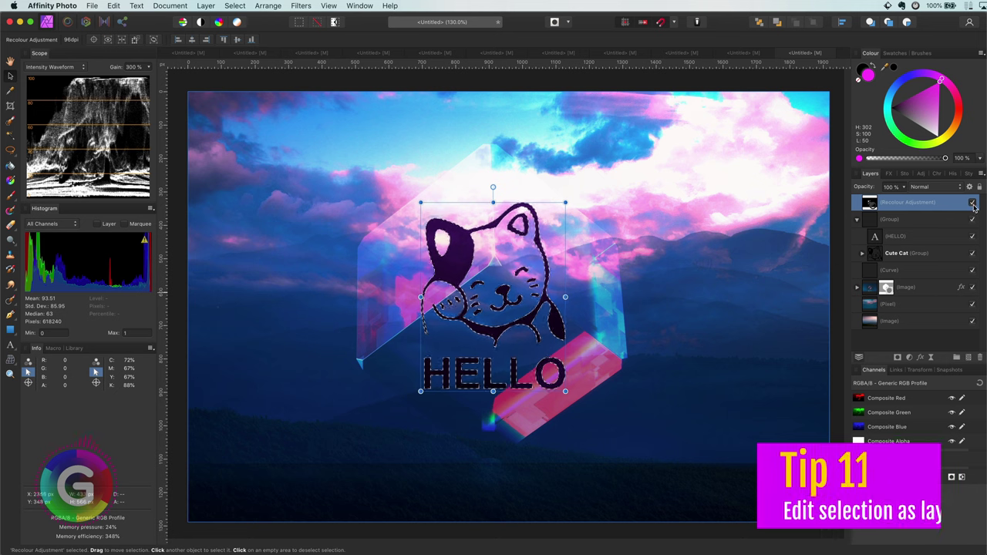
# Hide the Recolour adjustment and edit the cat and HELLO selection as a layer
pyautogui.click(972, 204)
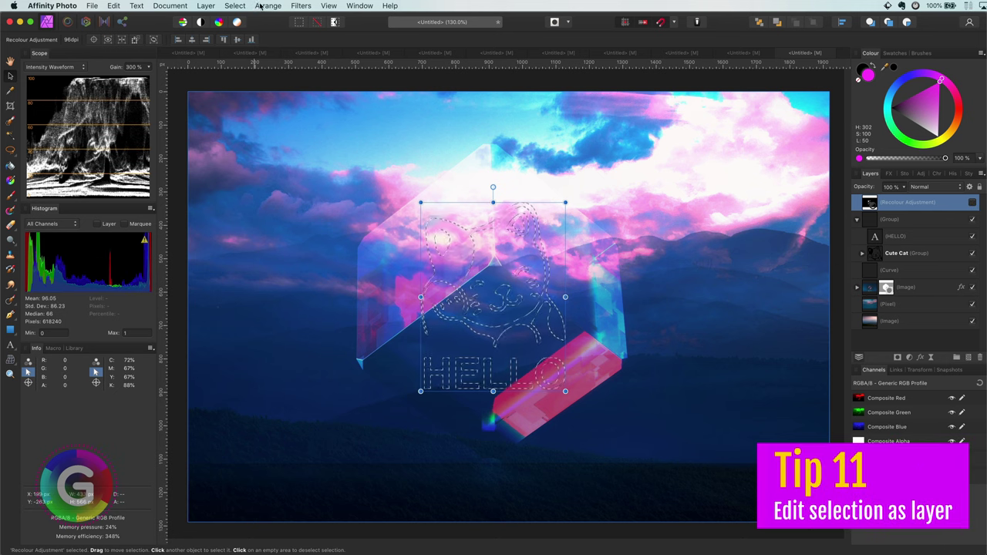
pyautogui.click(235, 5)
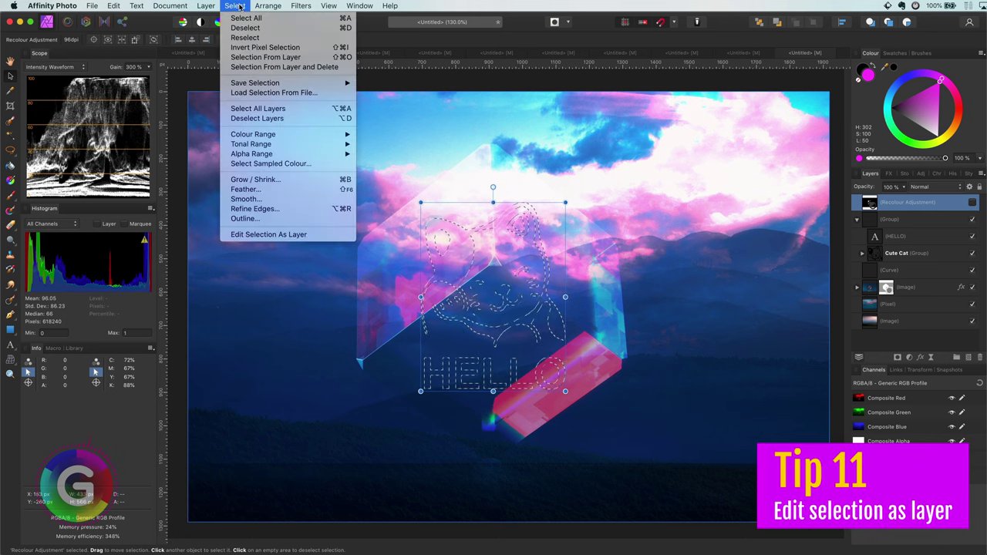
pyautogui.click(275, 235)
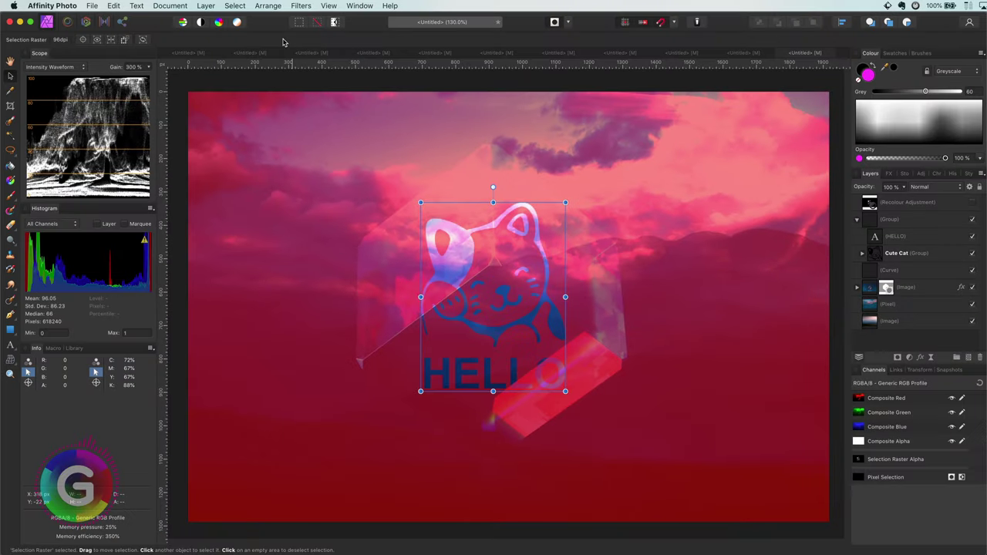
# Distort the selection layer with the Spherical filter at 68% intensity and a 349.9 px radius
pyautogui.press('super+minus')
pyautogui.press('super+equal')
pyautogui.press('super+equal')
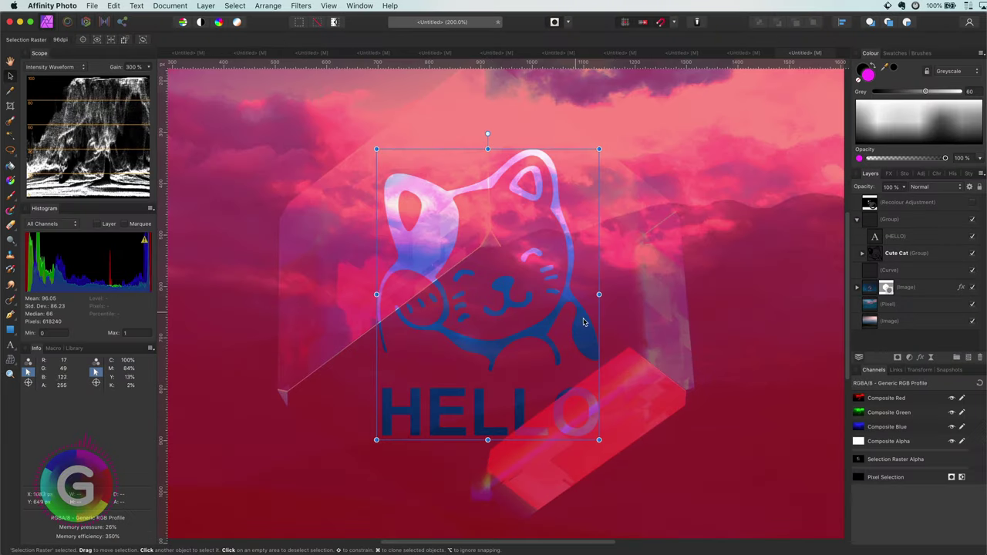
pyautogui.click(303, 6)
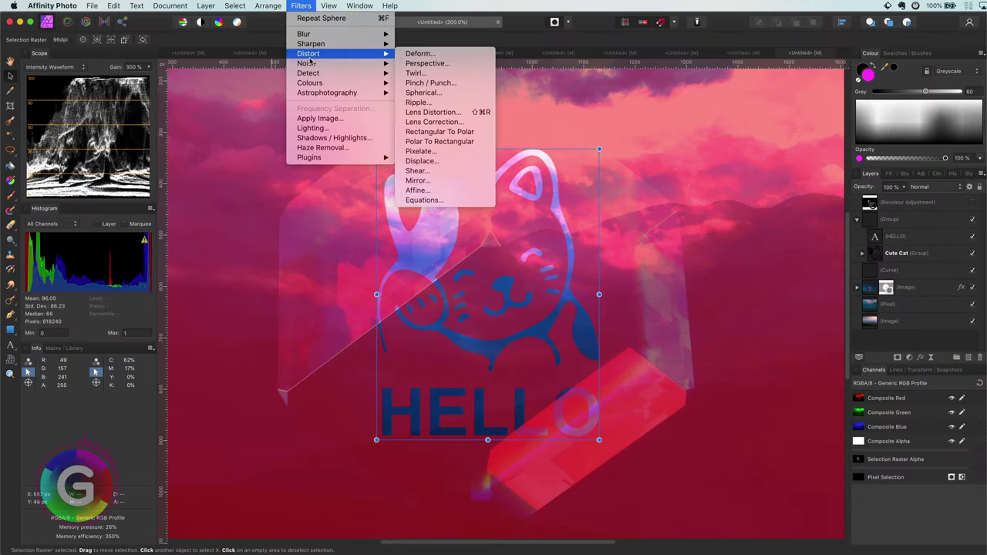
pyautogui.moveTo(332, 53)
pyautogui.click(423, 93)
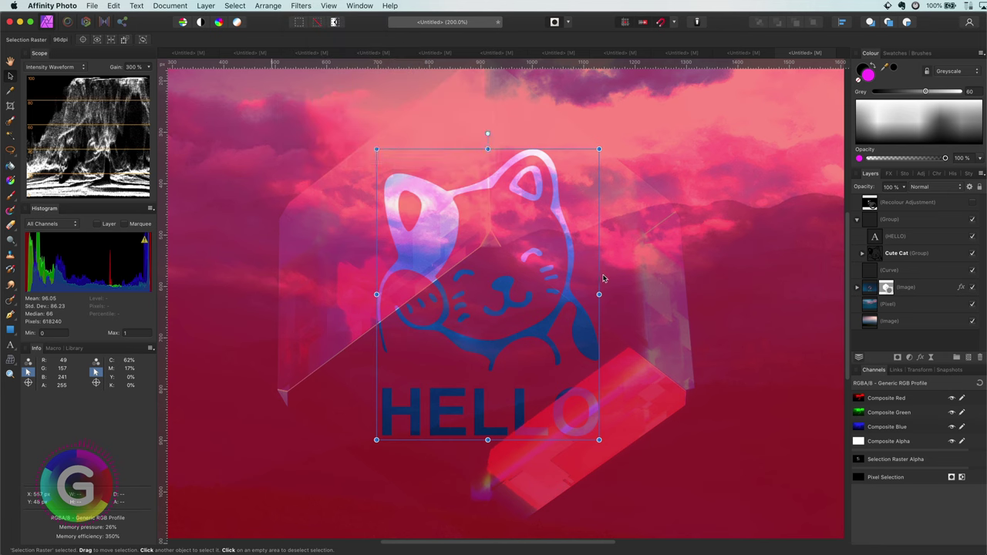
pyautogui.moveTo(753, 506); pyautogui.dragTo(780, 491)
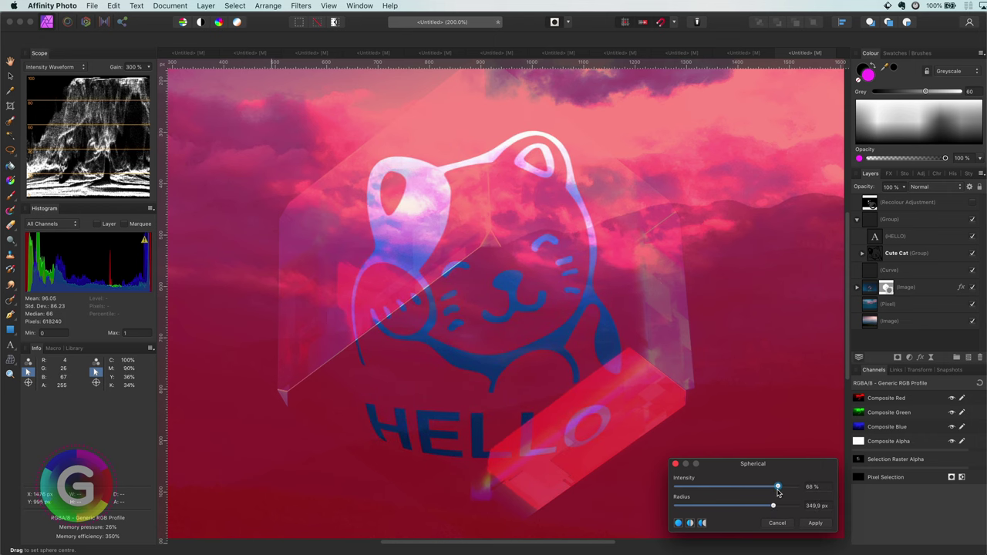
pyautogui.click(814, 524)
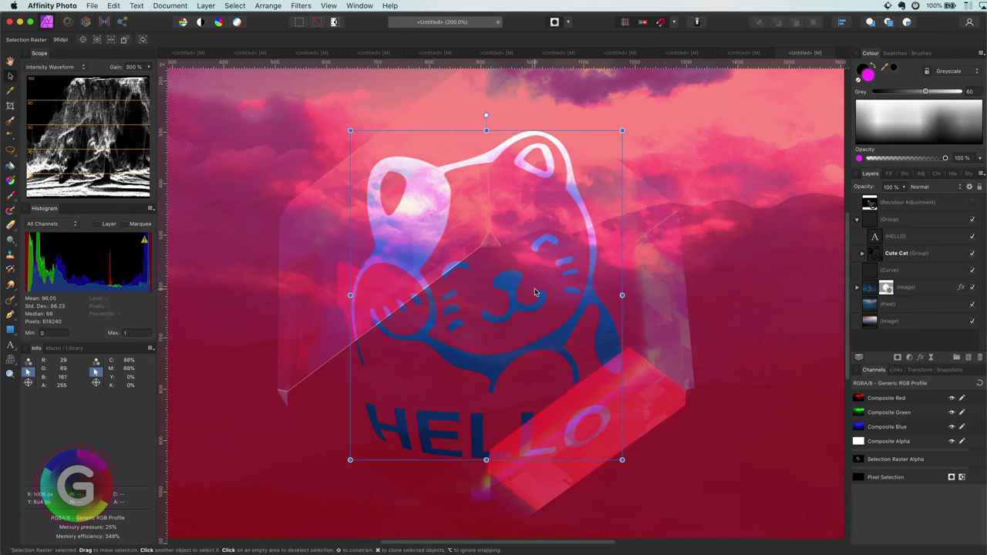
# Finish editing the selection as a layer and add a Curves adjustment limited to the distorted cat and HELLO selection
pyautogui.press('q')
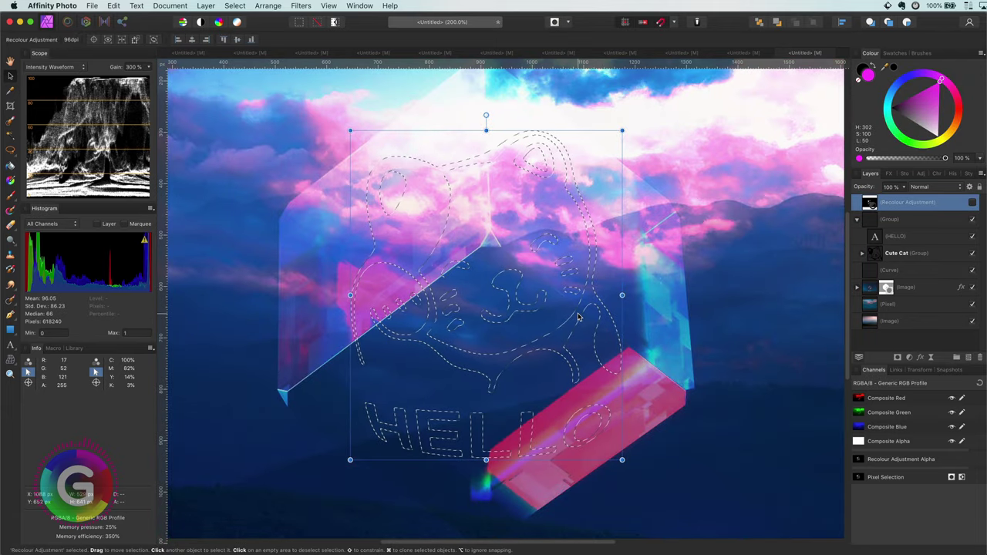
pyautogui.click(909, 357)
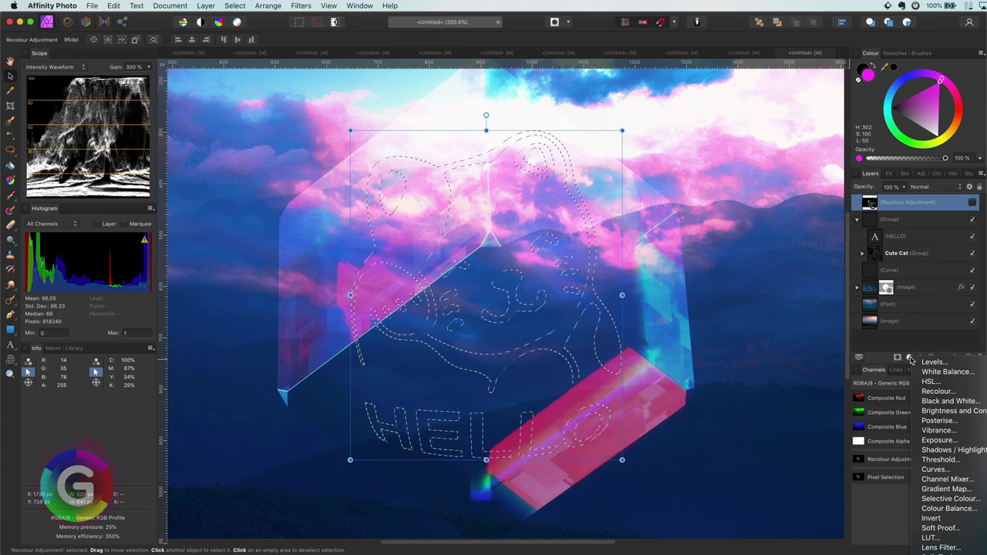
pyautogui.click(938, 469)
# Lower the master and red curves, and reshape the blue curve upward for the selected cat and text
pyautogui.moveTo(839, 371); pyautogui.dragTo(841, 421)
pyautogui.click(833, 472)
pyautogui.click(833, 485)
pyautogui.click(833, 473)
pyautogui.click(833, 497)
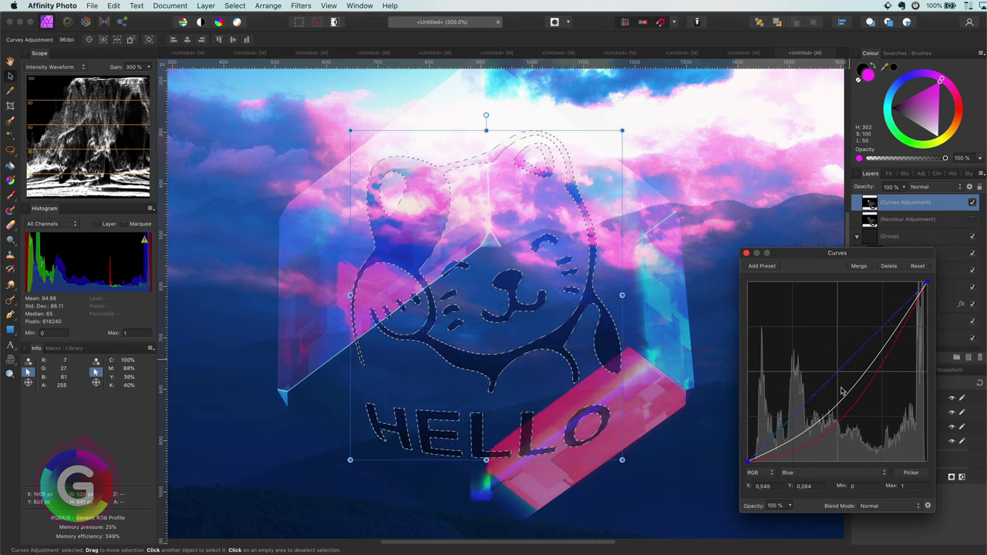
pyautogui.moveTo(837, 373); pyautogui.dragTo(829, 342)
# Close the Curves settings, clear the pixel selection and fit the whole image in view
pyautogui.click(746, 252)
pyautogui.press('super+d')
pyautogui.press('super+0')
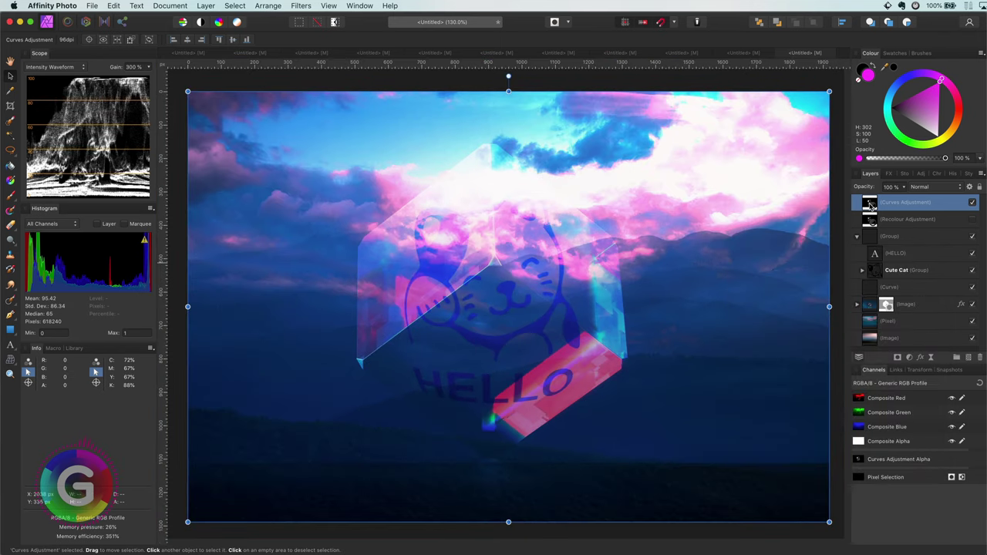
# Reopen the Curves adjustment on the cat and text and undo its earlier curve changes
pyautogui.doubleClick(869, 204)
pyautogui.click(848, 472)
pyautogui.click(846, 483)
pyautogui.press('super+z')
pyautogui.press('super+z')
pyautogui.press('super+z')
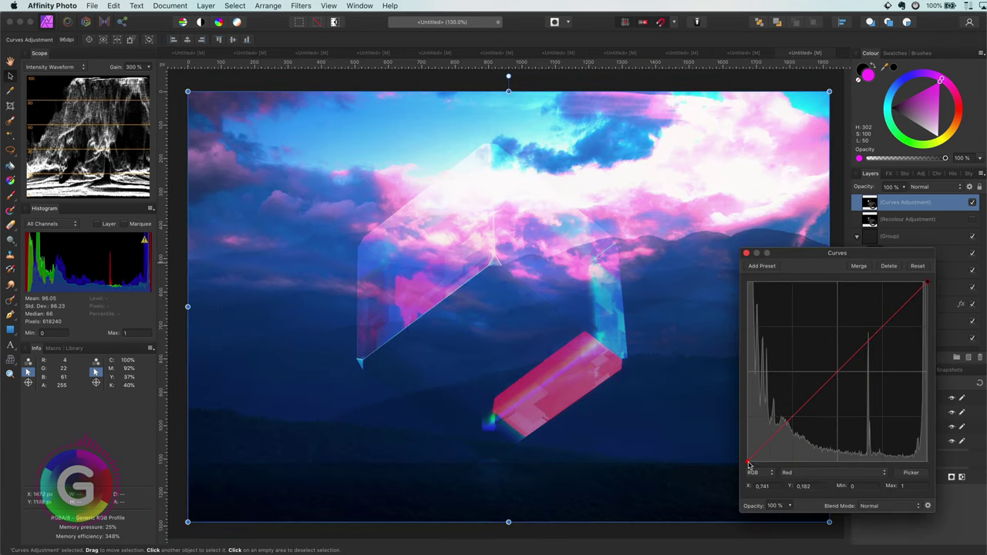
# Pull the master curve downward to darken the cat and HELLO text, and close the Curves settings
pyautogui.click(835, 473)
pyautogui.click(833, 460)
pyautogui.moveTo(829, 379); pyautogui.dragTo(864, 398)
pyautogui.click(747, 253)
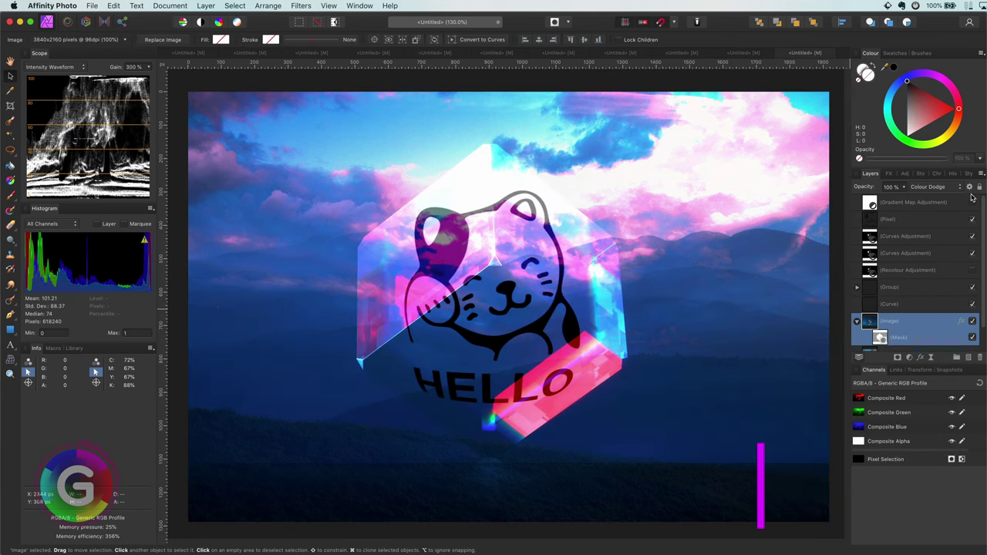
# Isolate the cube image's mask and apply a Gaussian Blur to soften its edges
pyautogui.click(880, 337)
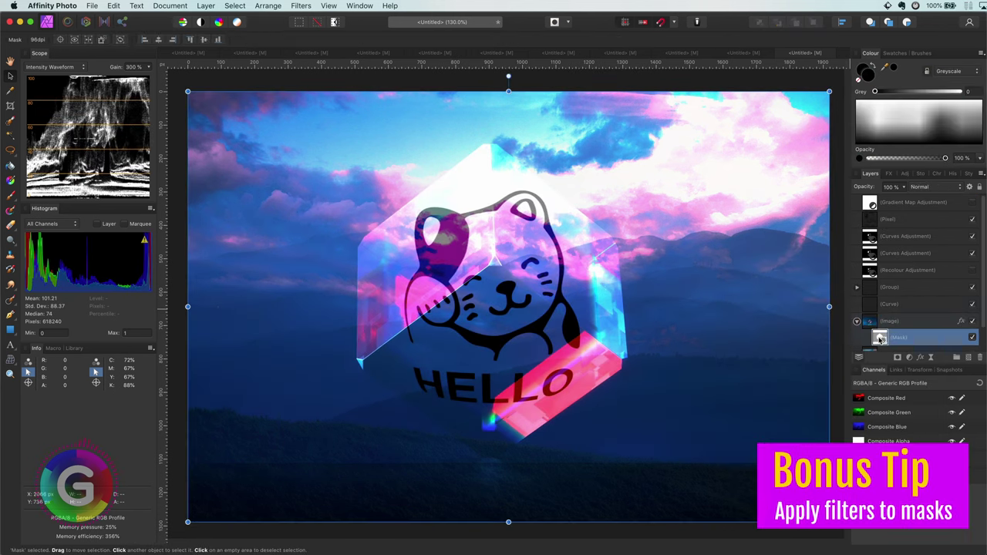
pyautogui.keyDown('alt'); pyautogui.click(880, 338); pyautogui.keyUp('alt')
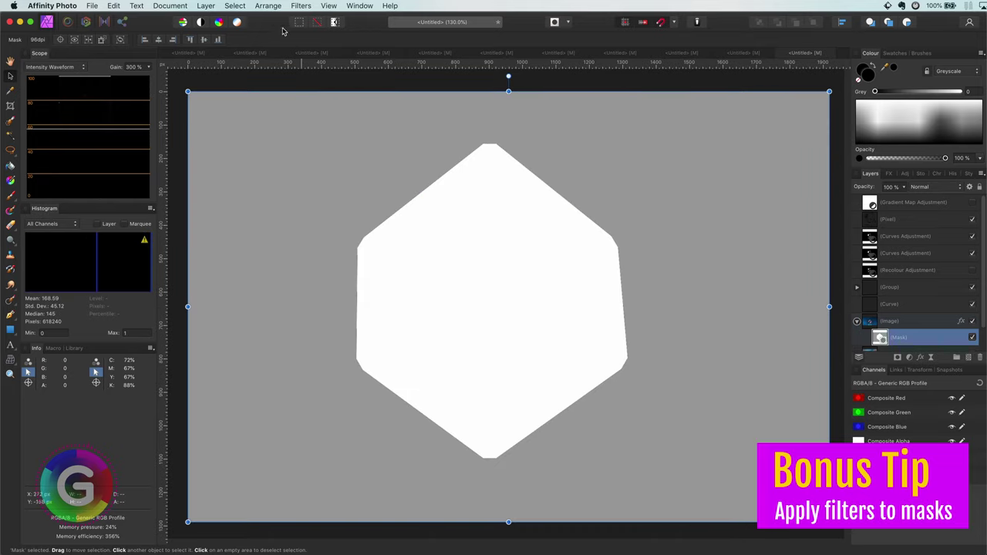
pyautogui.click(302, 6)
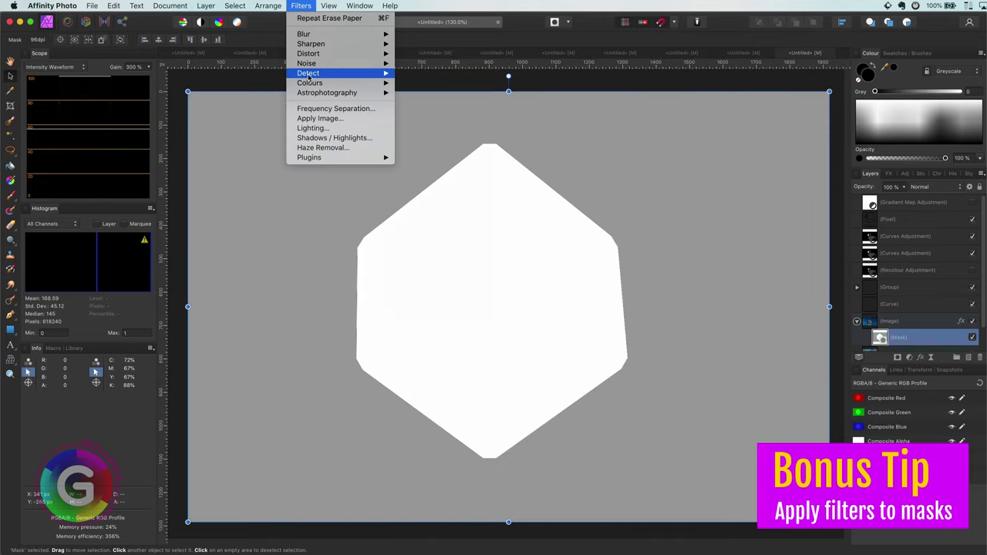
pyautogui.moveTo(318, 35)
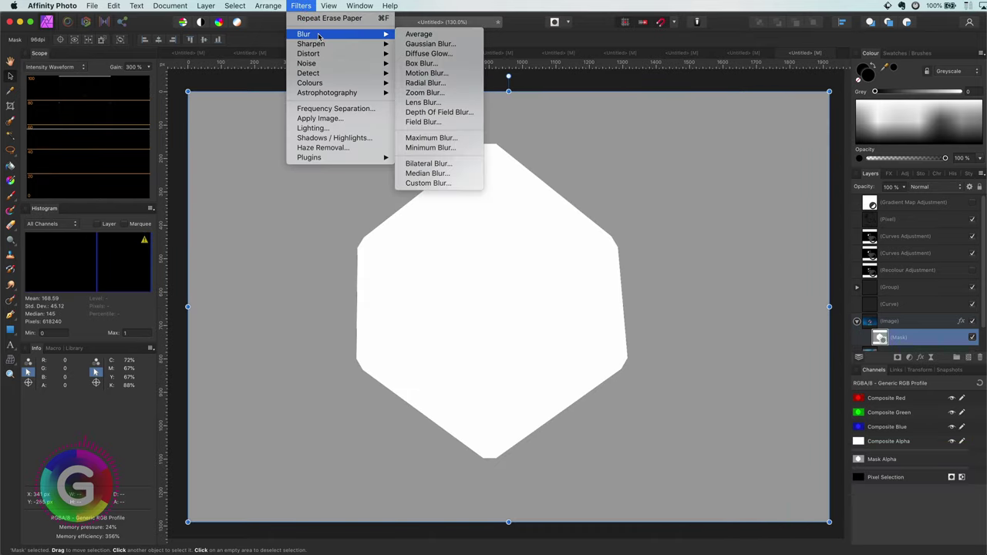
pyautogui.click(450, 44)
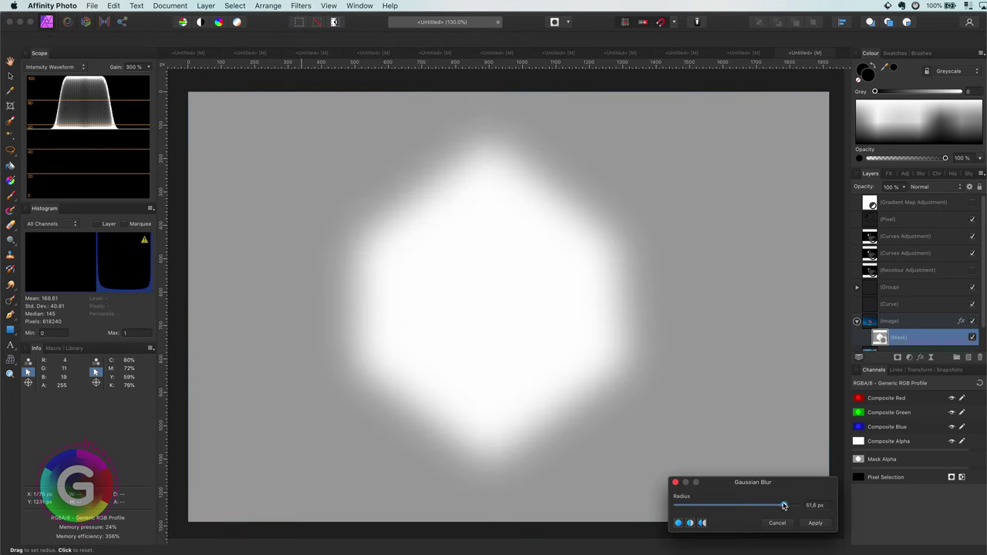
pyautogui.moveTo(782, 506); pyautogui.dragTo(756, 505)
pyautogui.click(815, 523)
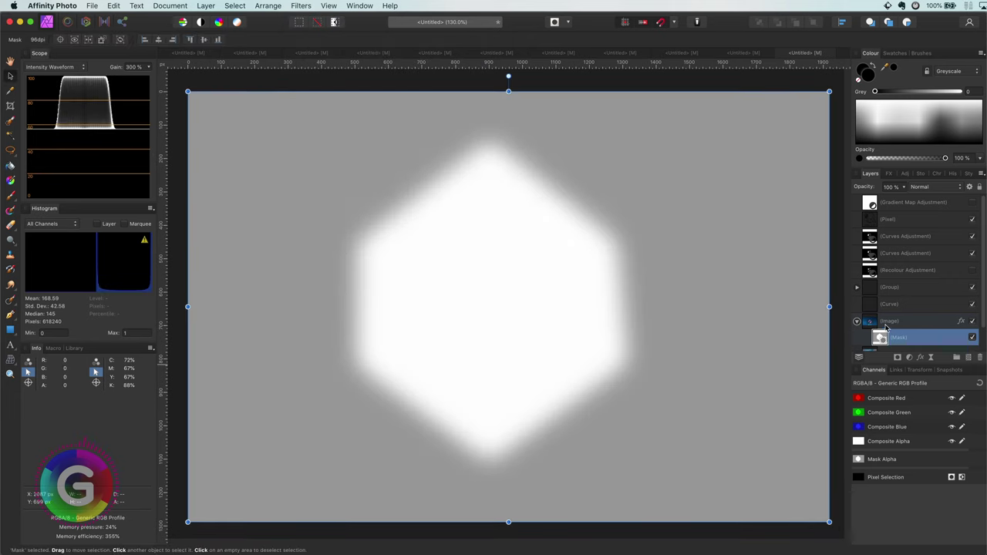
# Leave the mask view, give the cube curve a wide outer glow, and make its white fill transparent
pyautogui.click(885, 326)
pyautogui.click(889, 304)
pyautogui.click(887, 174)
pyautogui.click(887, 254)
pyautogui.moveTo(902, 303); pyautogui.dragTo(917, 307)
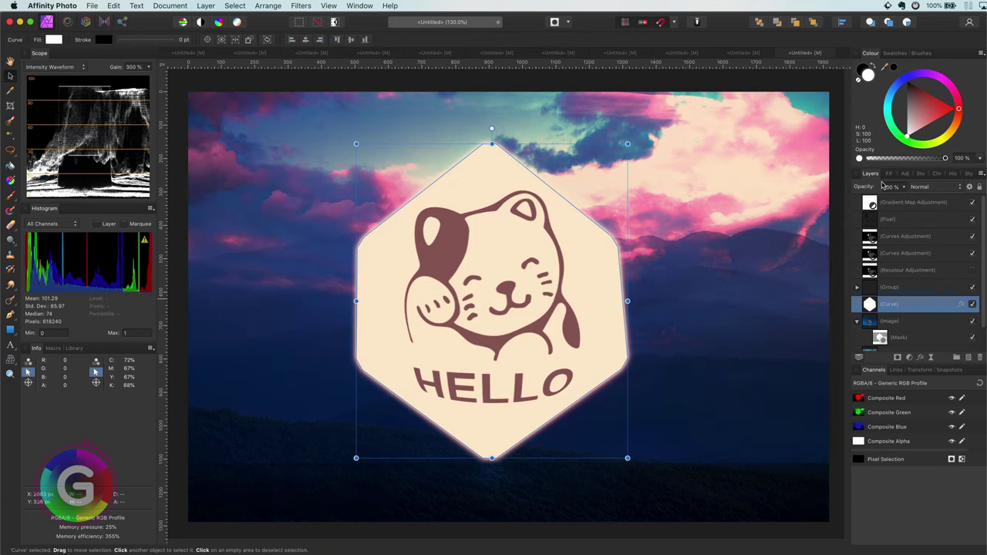
pyautogui.click(888, 174)
pyautogui.moveTo(919, 307); pyautogui.dragTo(937, 307)
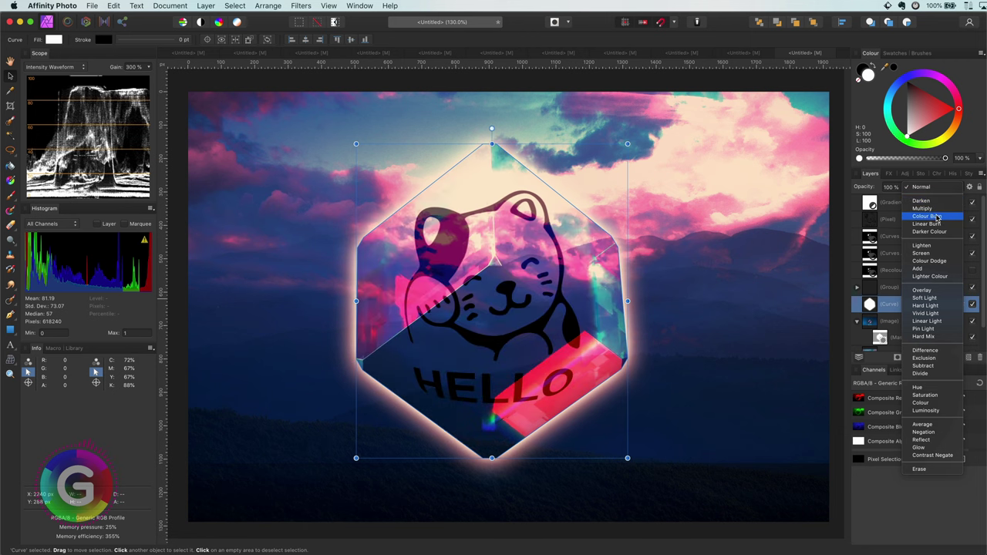
# Set the glowing cube curve's blend mode to Colour Burn and lower its opacity to 19%
pyautogui.click(930, 217)
pyautogui.press('2')
pyautogui.press('6')
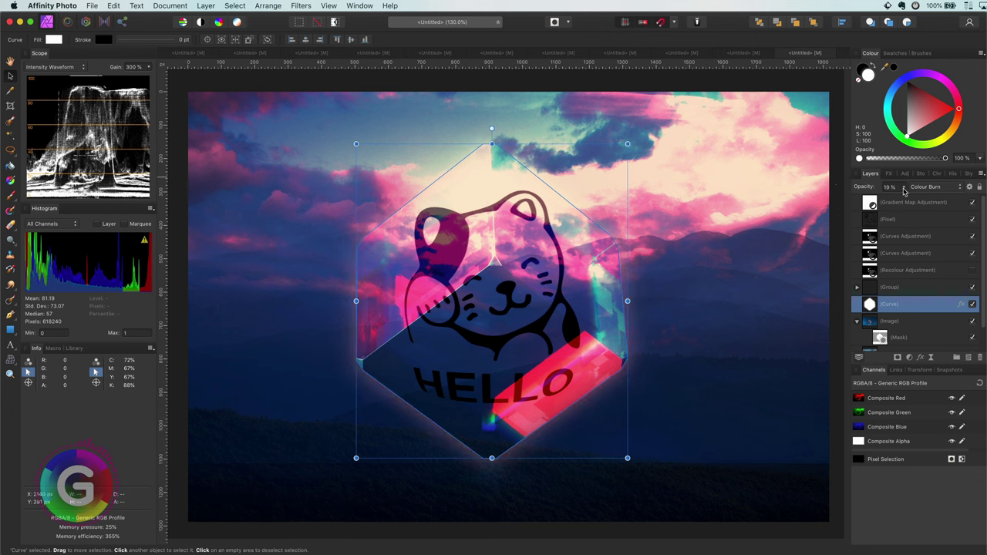